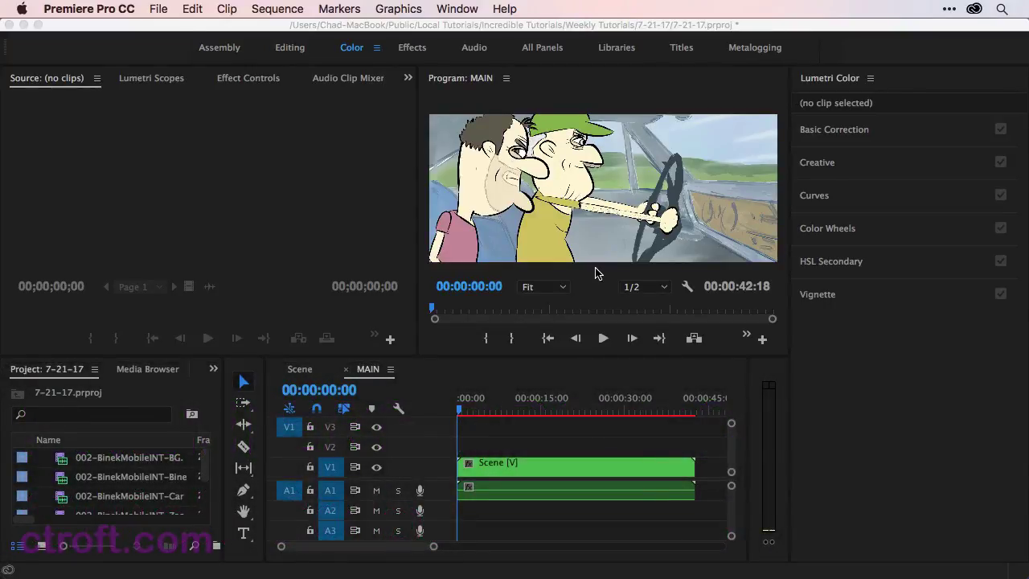
# Step: Move the MAIN playhead partway into the sequence and open the nested Scene clip
pyautogui.click(554, 447)
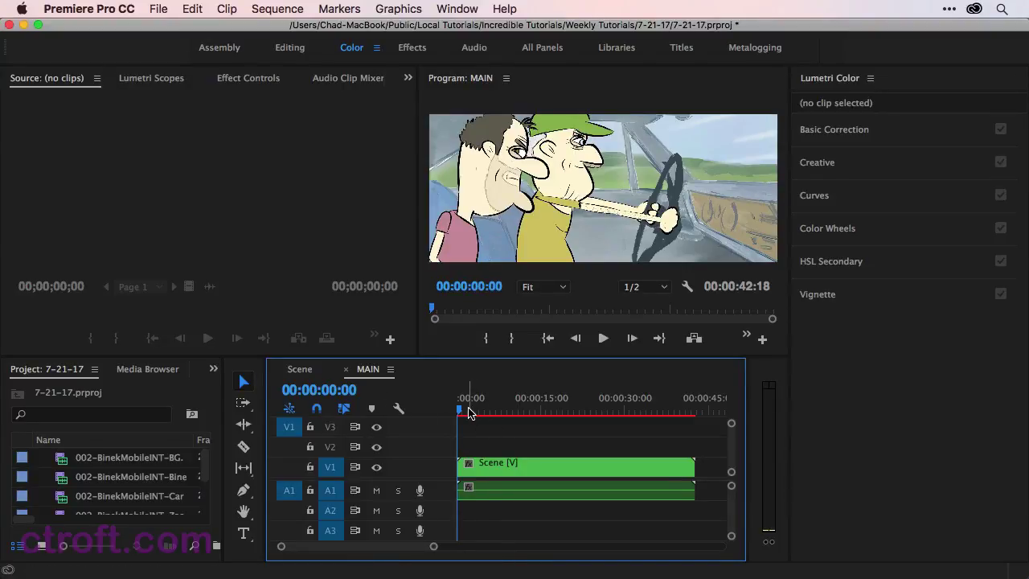
pyautogui.moveTo(470, 413); pyautogui.dragTo(586, 419)
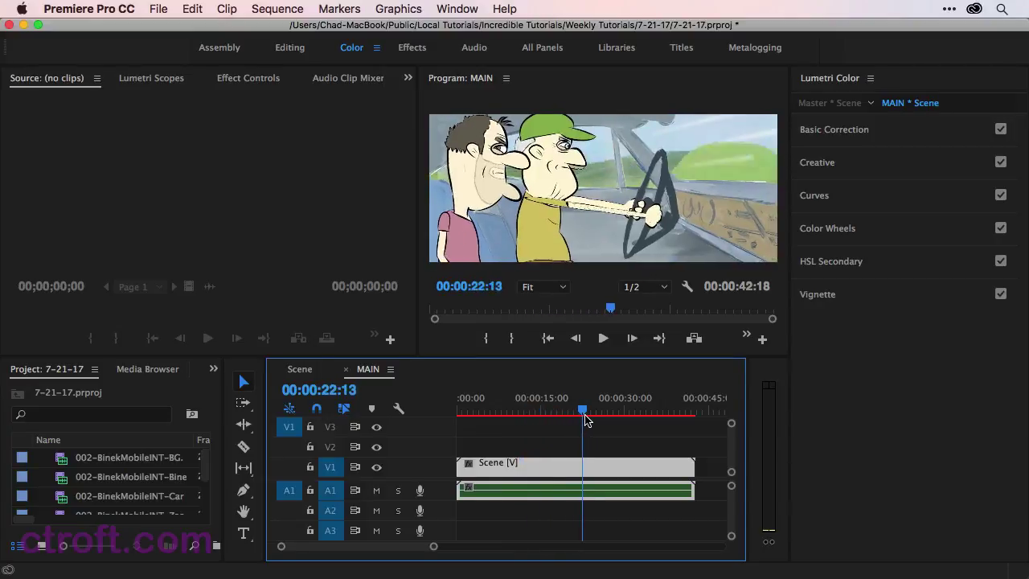
pyautogui.doubleClick(510, 471)
pyautogui.scroll(2, 510, 471)
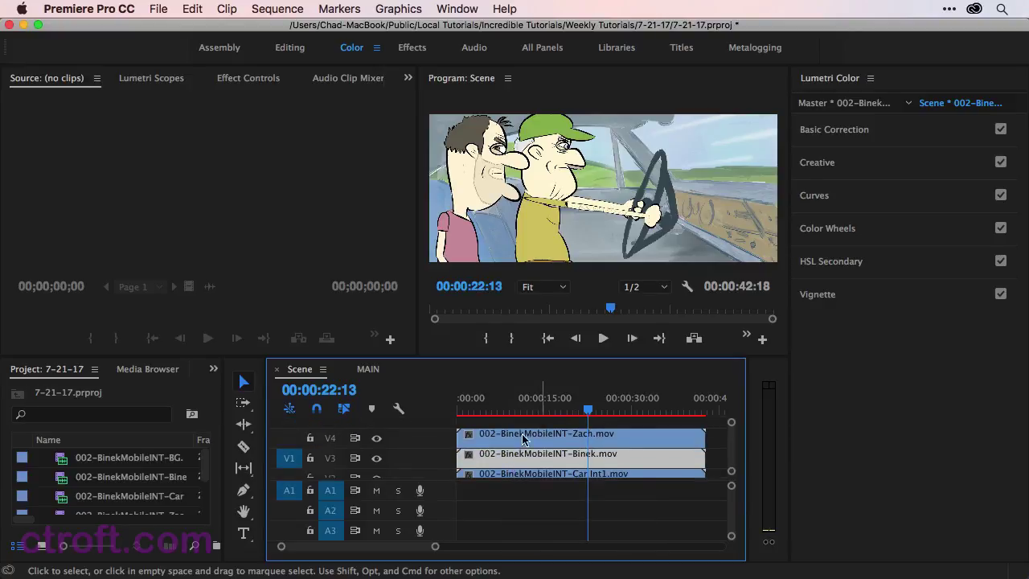
# Step: Hide and reshow the V4 Zach character track, then go back to the MAIN sequence
pyautogui.click(376, 438)
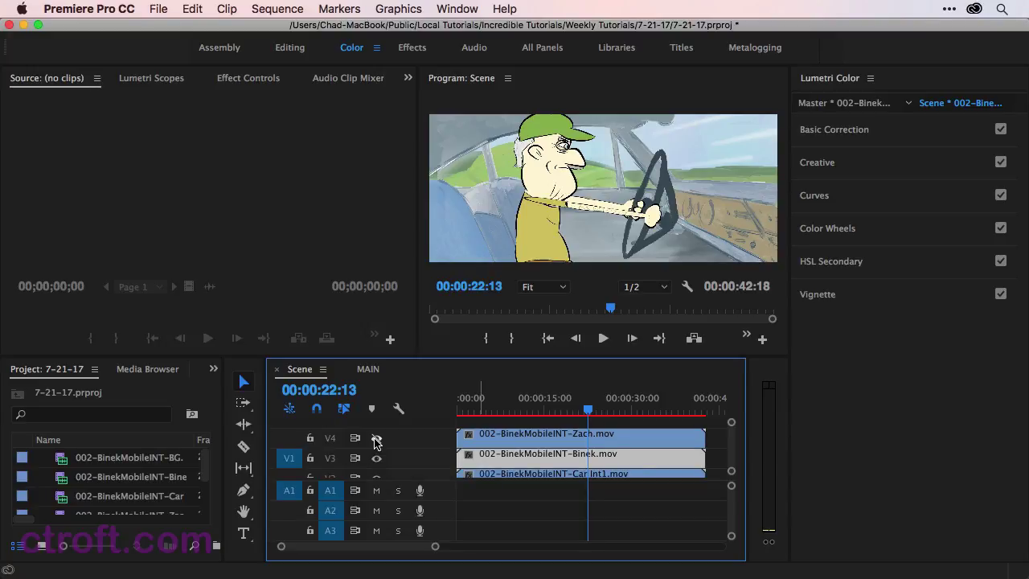
pyautogui.click(376, 440)
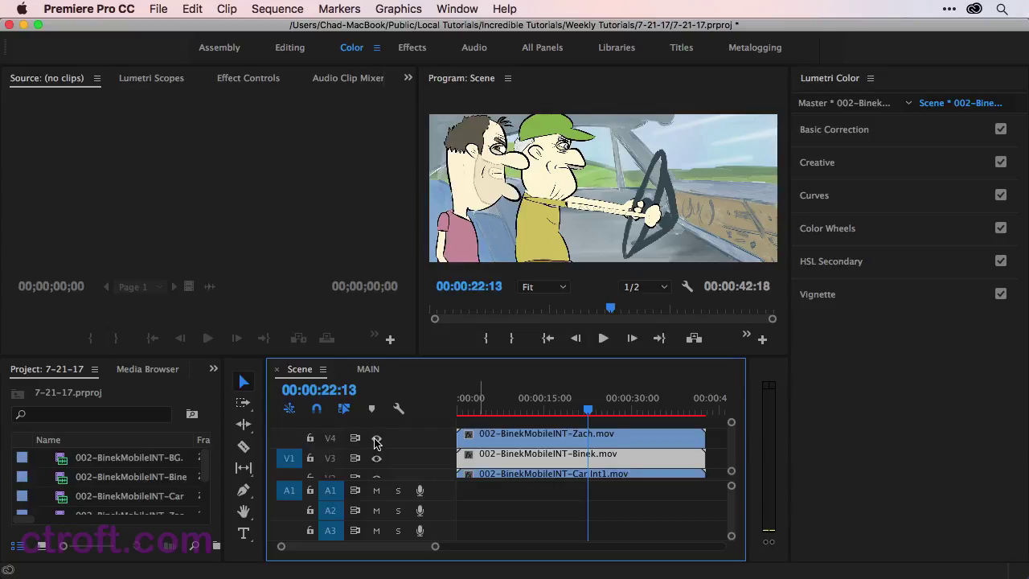
pyautogui.click(370, 374)
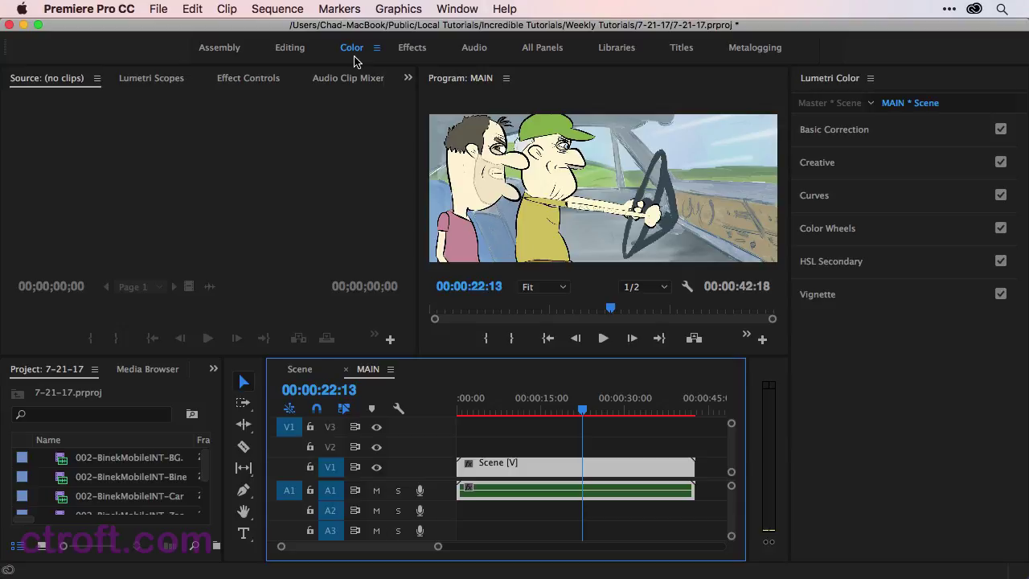
# Step: In Basic Correction, try the Phantom_Rec709_Gamma input LUT, then set Input LUT back to None
pyautogui.click(844, 138)
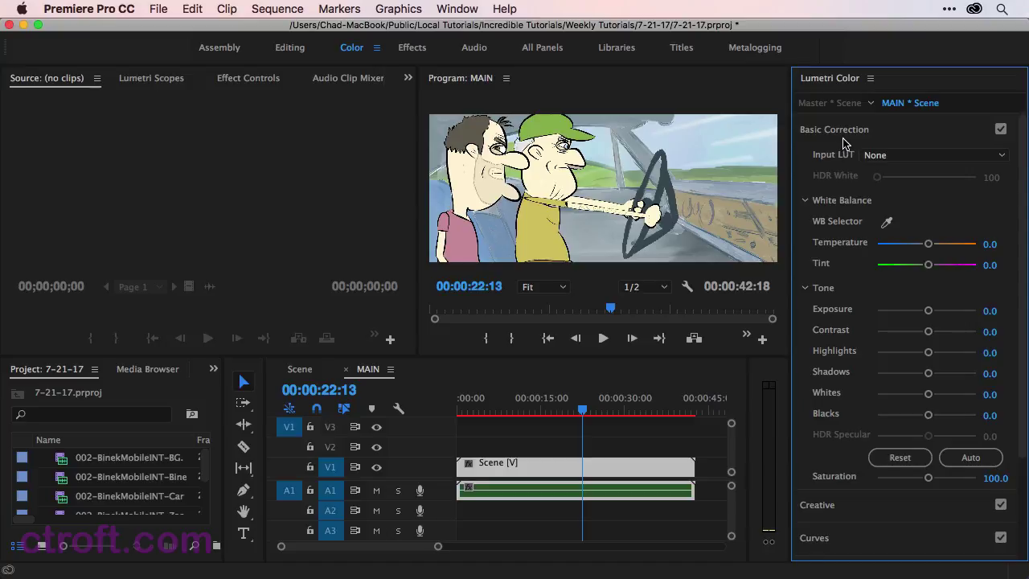
pyautogui.click(901, 155)
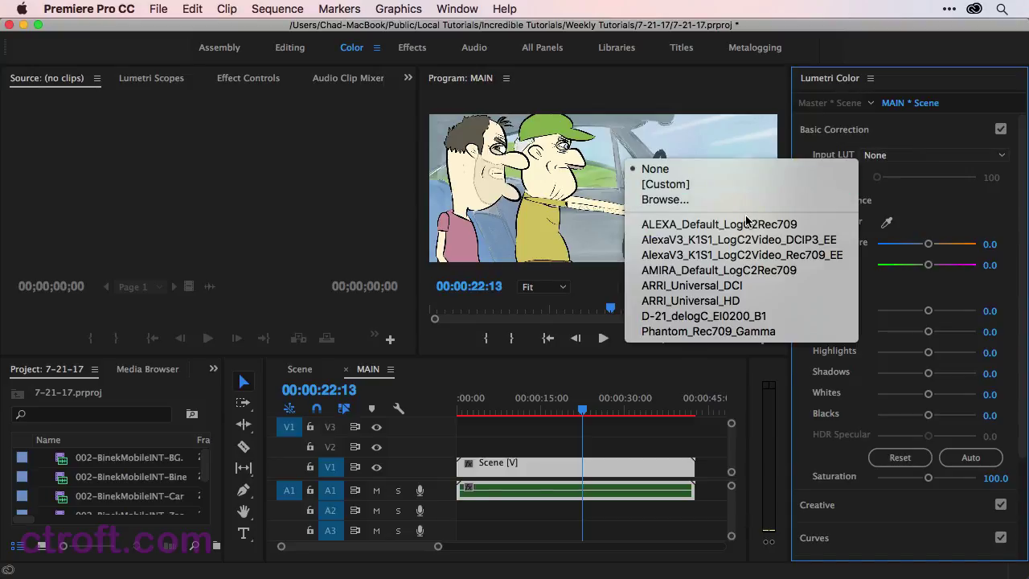
pyautogui.click(717, 331)
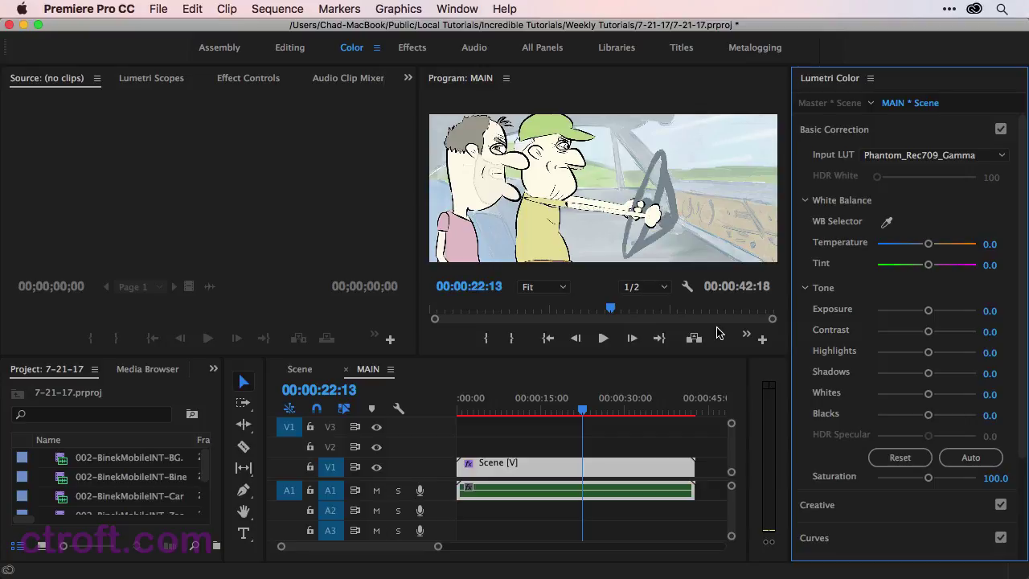
pyautogui.click(898, 157)
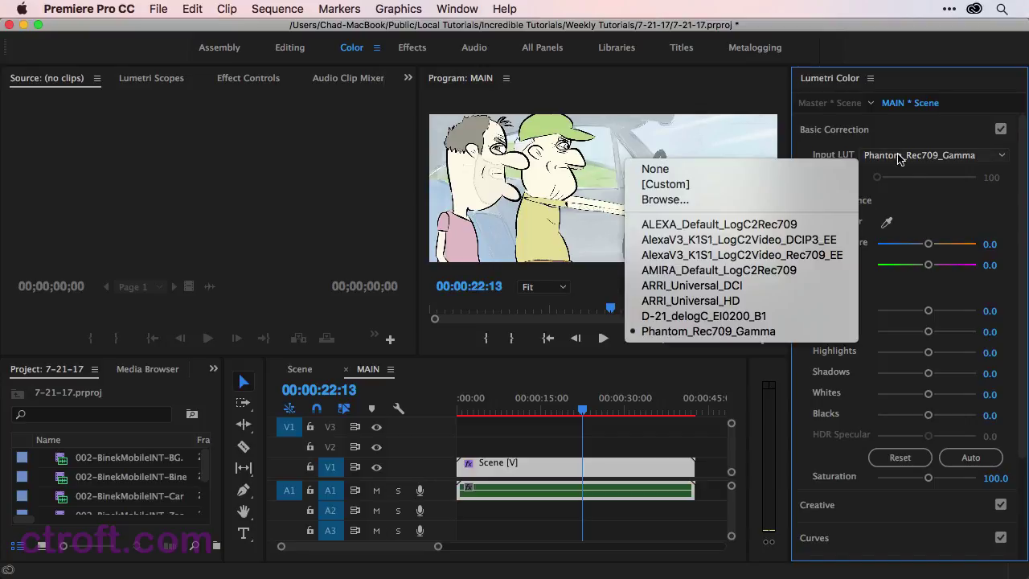
pyautogui.click(776, 169)
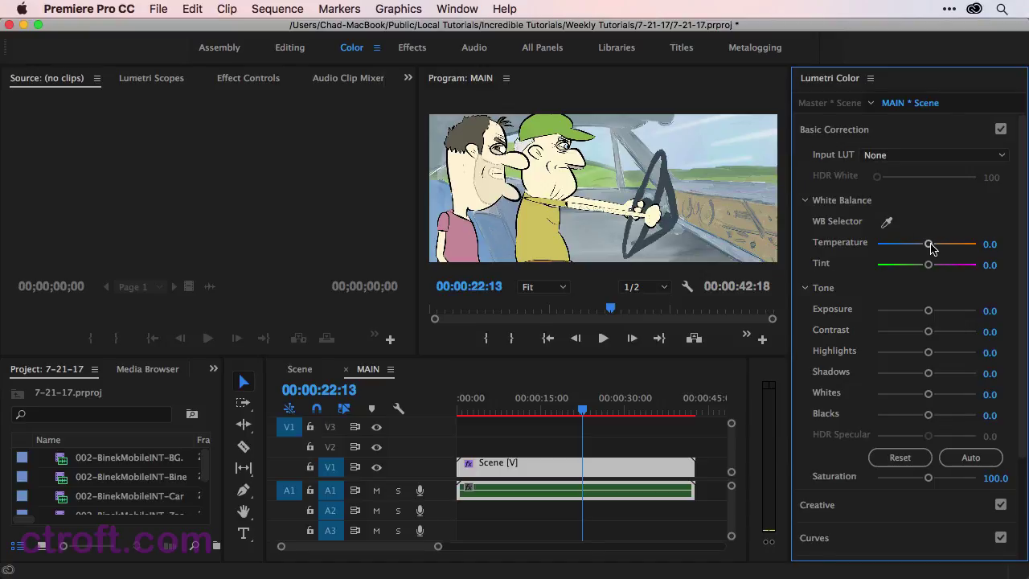
# Step: Grade the Scene clip to Temperature -45.2, Tint 37.1, Contrast 91.9, Shadows -71.0, Blacks -27.4
pyautogui.moveTo(929, 245); pyautogui.dragTo(903, 252)
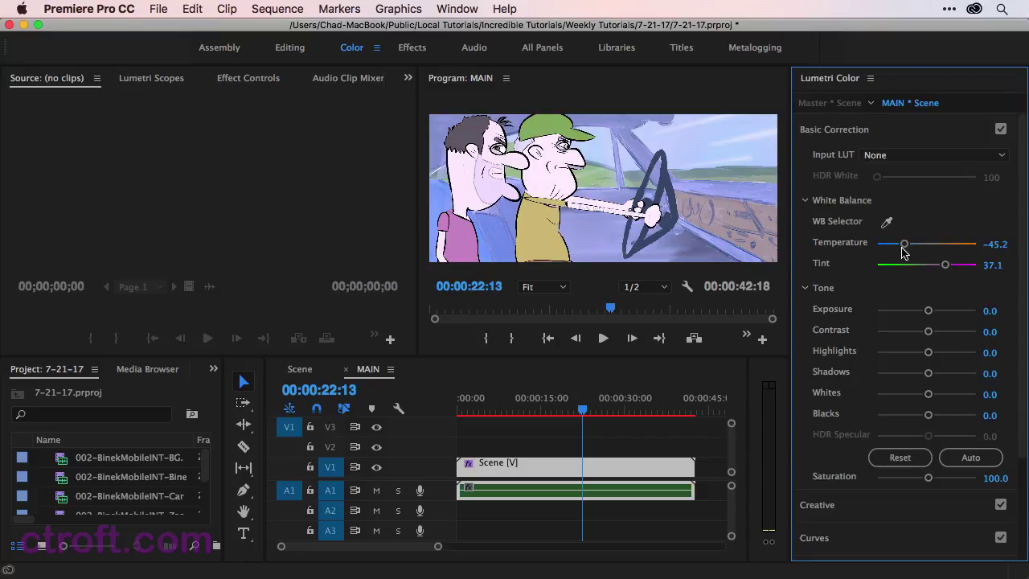
pyautogui.moveTo(928, 310); pyautogui.dragTo(911, 414)
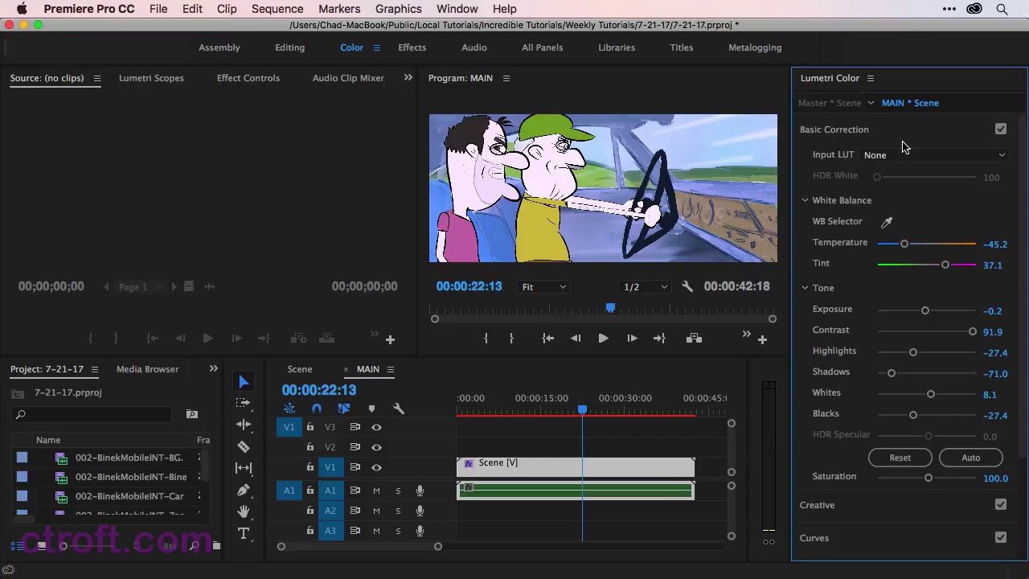
# Step: Compare Basic Correction off and on, then reset the tone values to 0.0 after trying Auto
pyautogui.click(1000, 129)
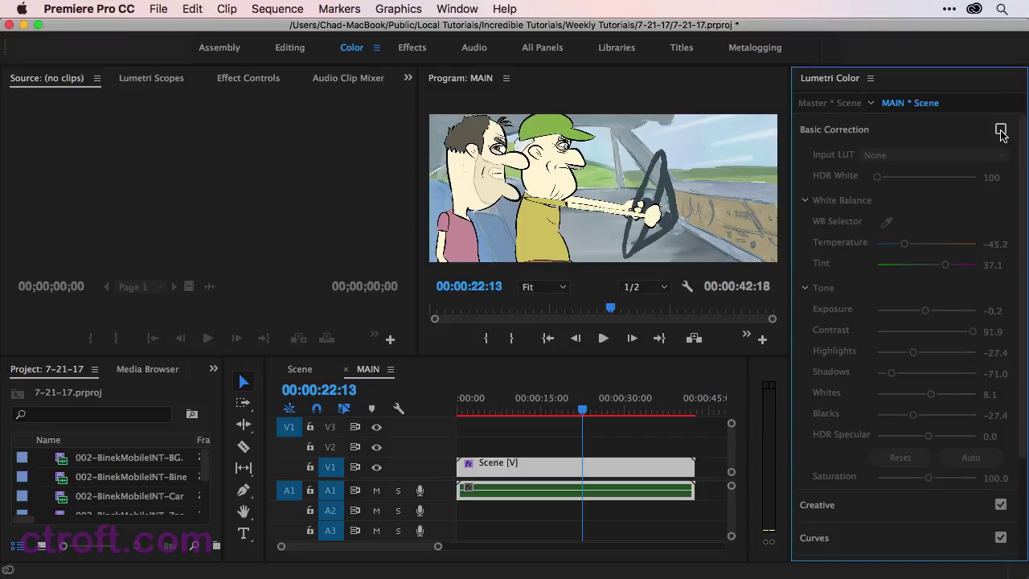
pyautogui.click(1000, 130)
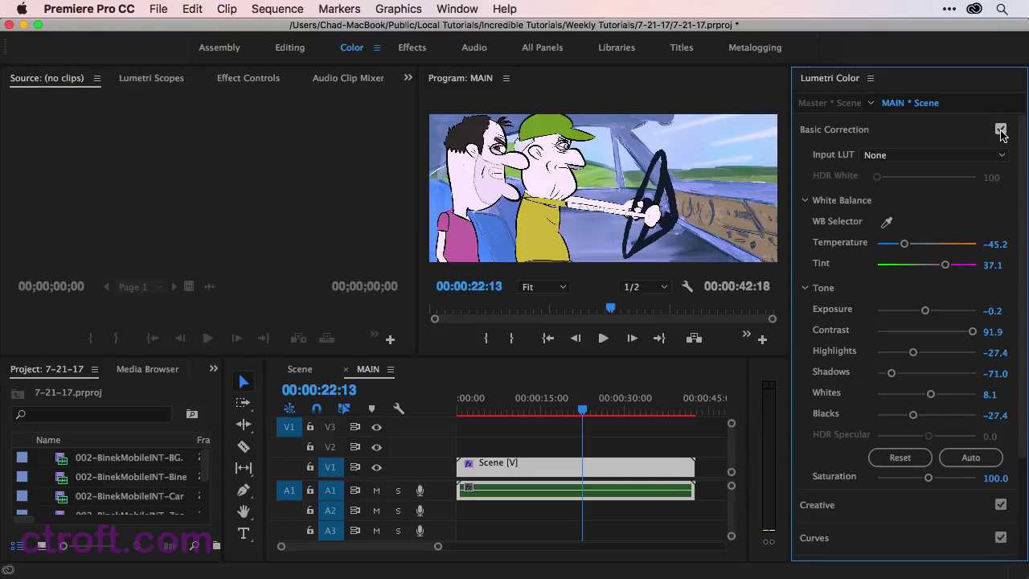
pyautogui.click(891, 457)
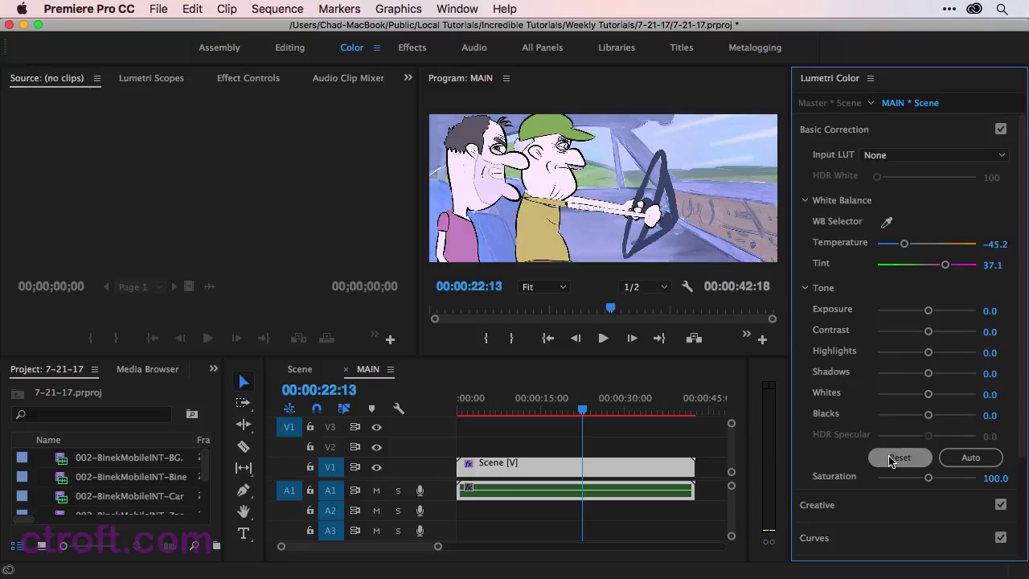
pyautogui.click(956, 457)
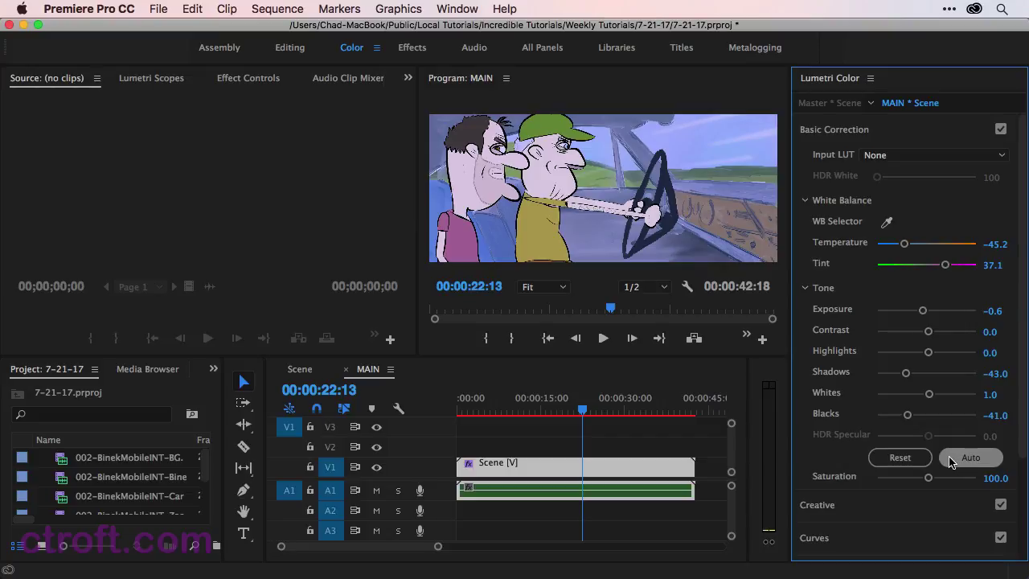
pyautogui.click(911, 458)
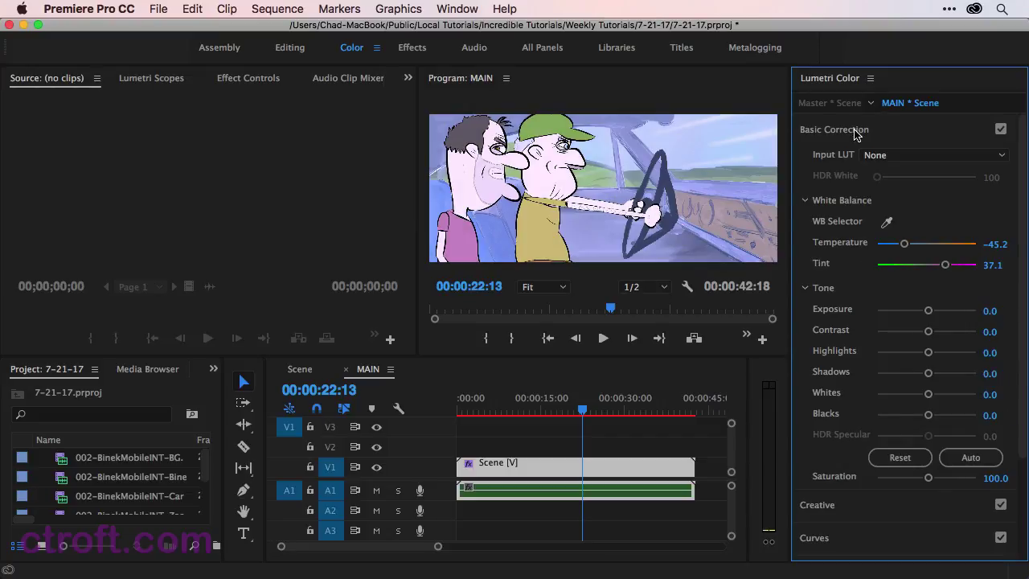
pyautogui.click(859, 130)
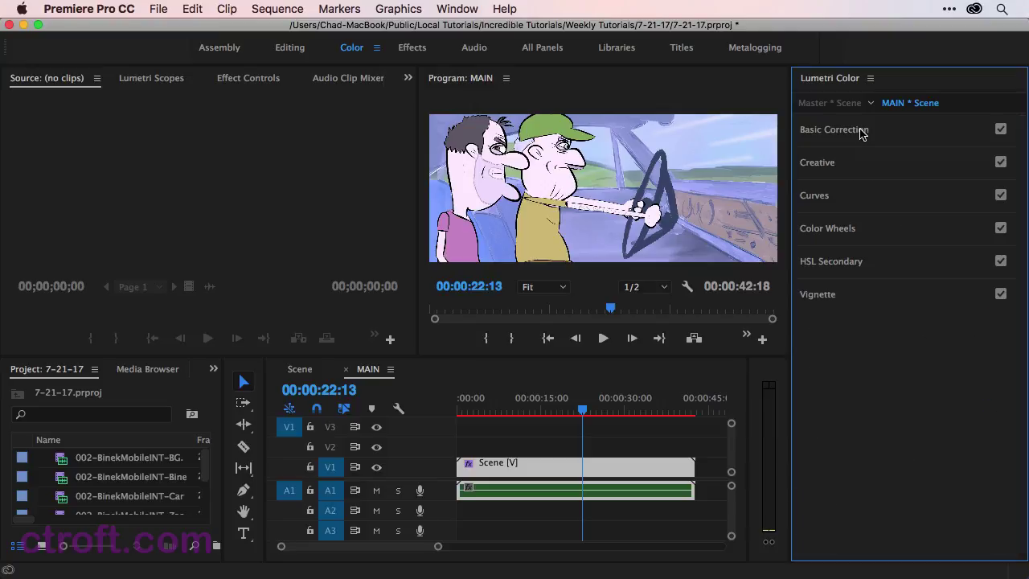
# Step: Apply the SL BLUE COLD Creative look to the Scene clip at Intensity 100.0
pyautogui.click(829, 164)
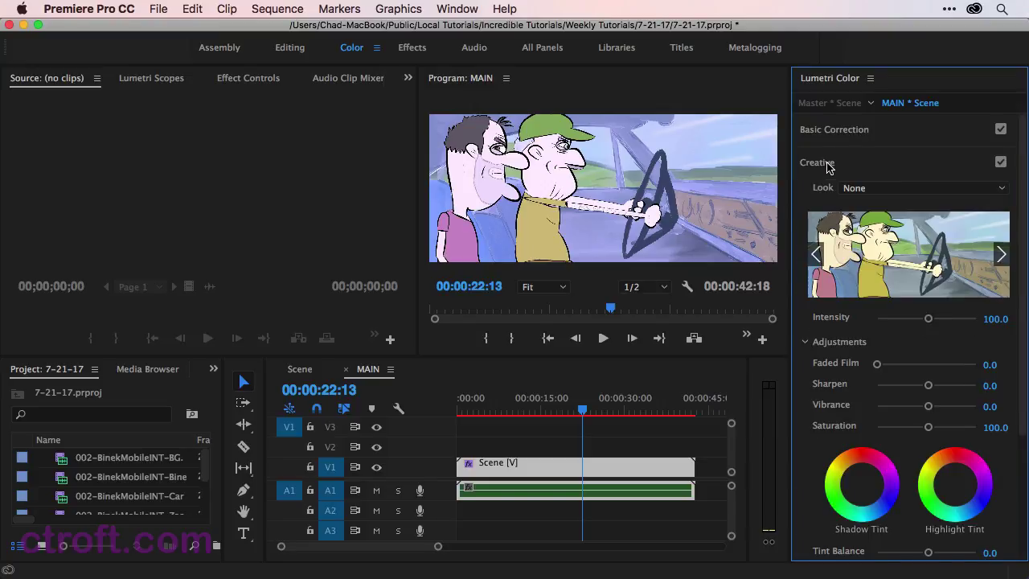
pyautogui.click(869, 193)
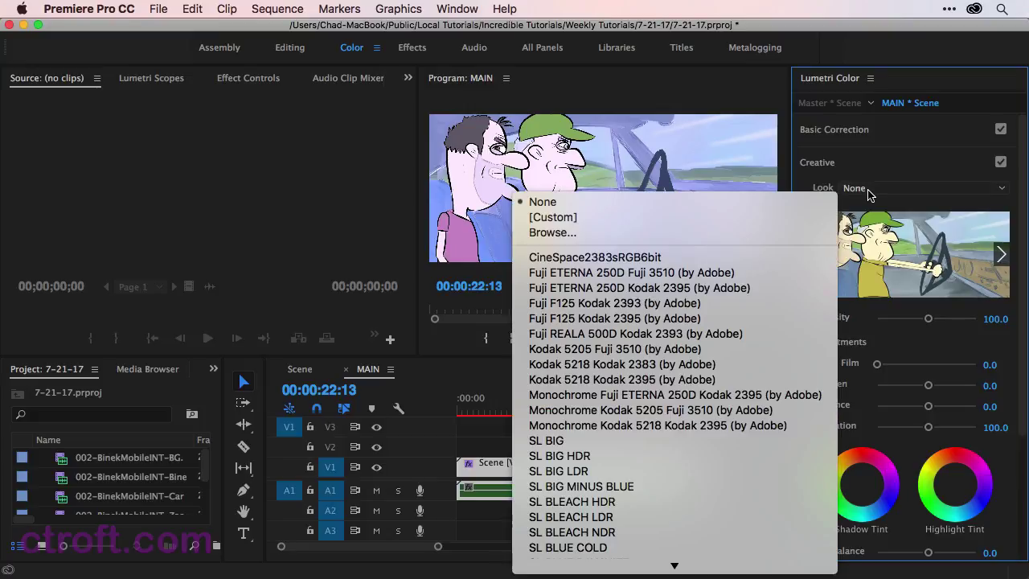
pyautogui.scroll(-5, 671, 318)
pyautogui.scroll(-5, 671, 320)
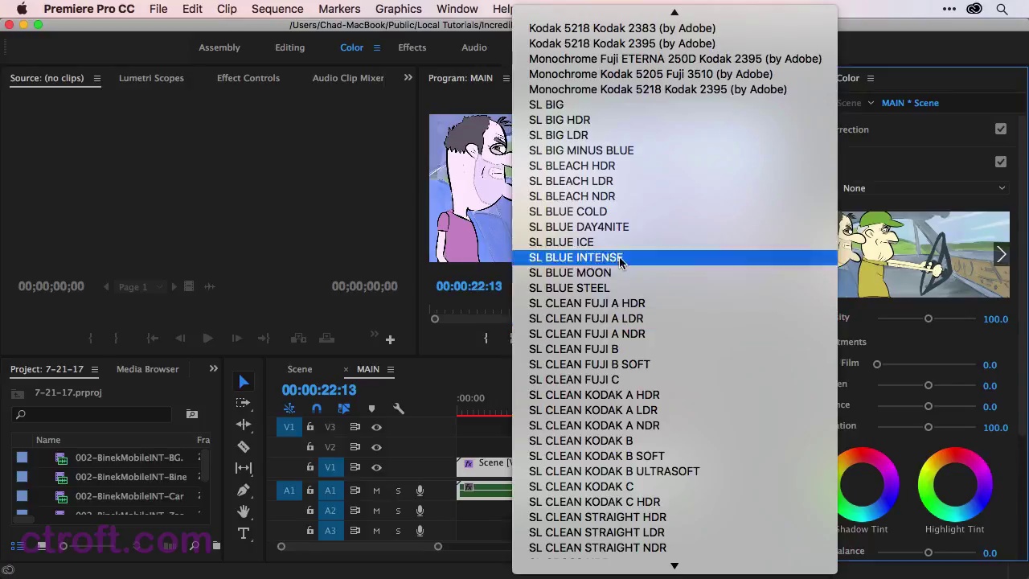
pyautogui.click(618, 211)
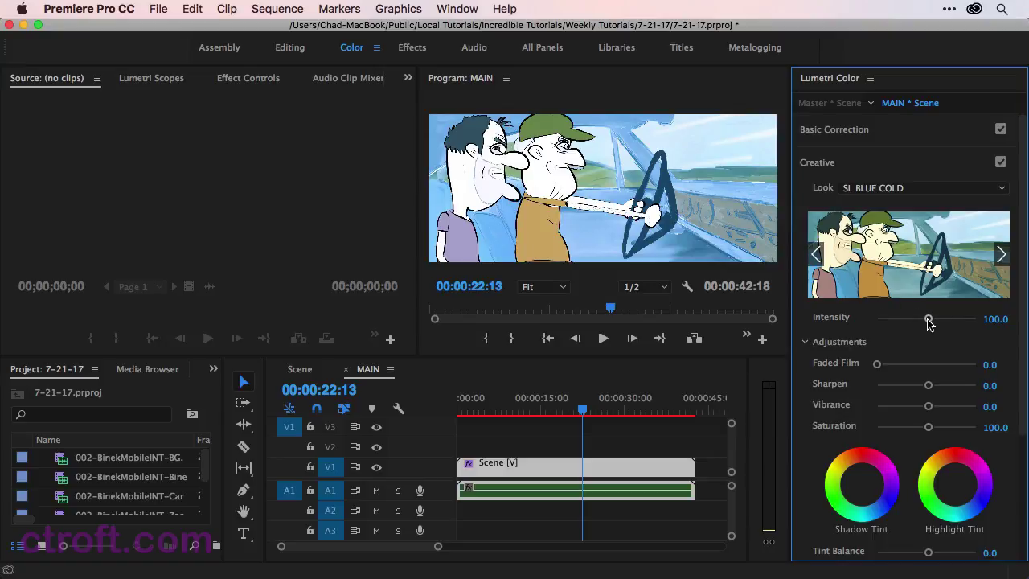
# Step: Set the look to Intensity 146.8, Faded Film 62.9, Sharpen -100, Vibrance 69.4, Saturation 196.8
pyautogui.moveTo(928, 320); pyautogui.dragTo(949, 321)
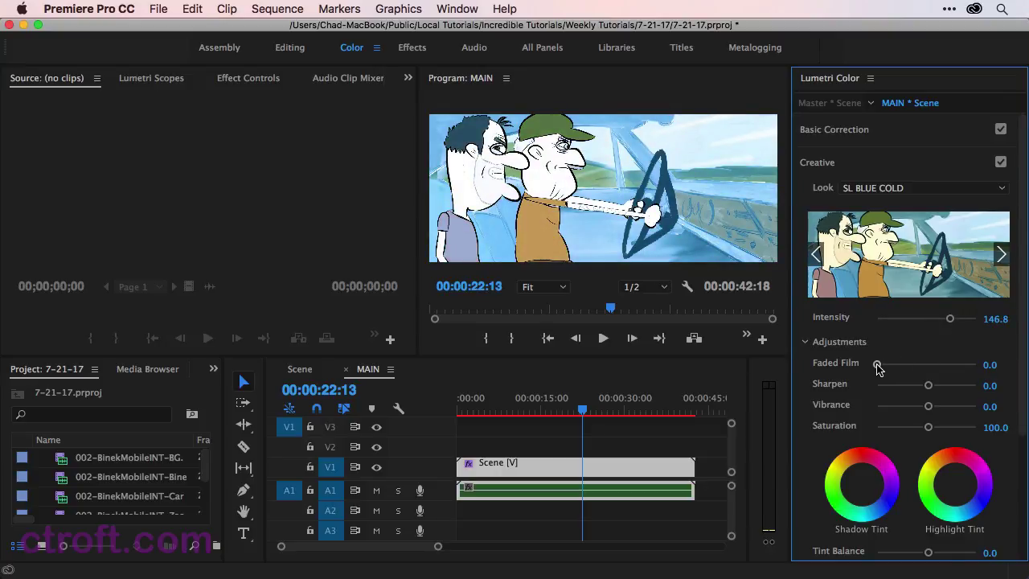
pyautogui.moveTo(877, 366); pyautogui.dragTo(974, 430)
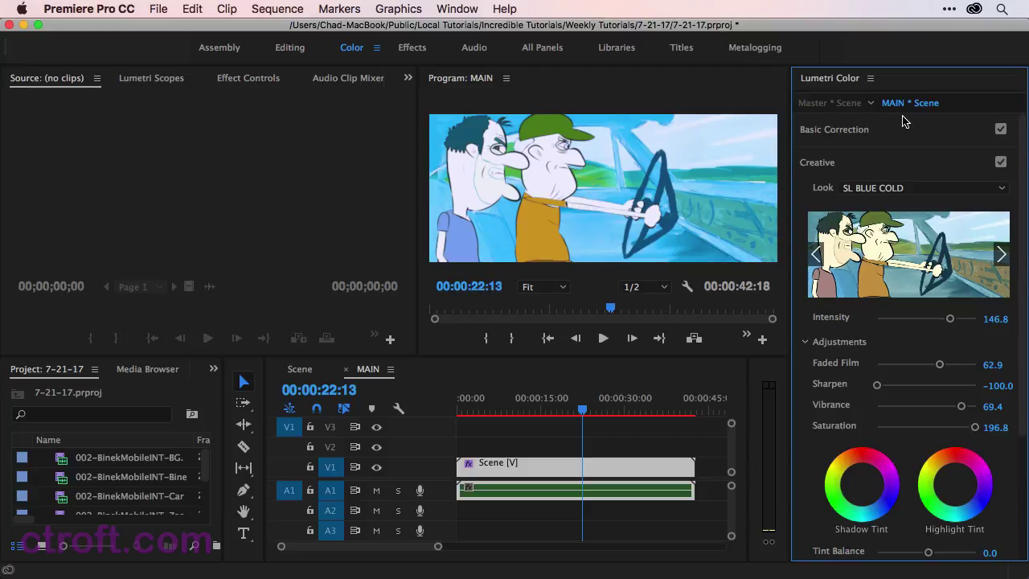
pyautogui.click(1001, 162)
pyautogui.click(1000, 163)
pyautogui.scroll(-5, 1022, 361)
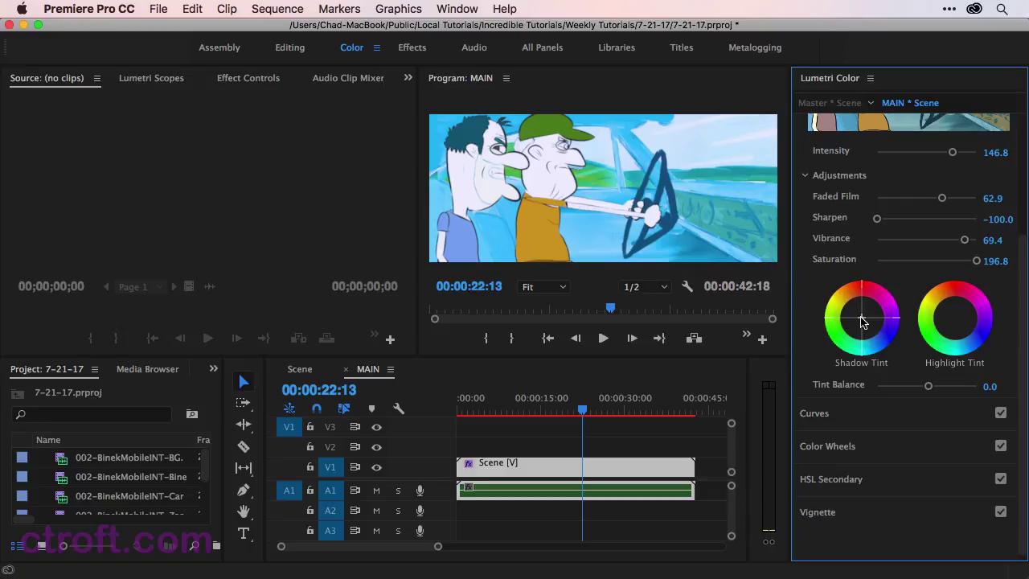
# Step: Nudge the Shadow Tint wheel slightly, then switch the Creative look off
pyautogui.click(862, 321)
pyautogui.moveTo(862, 317); pyautogui.dragTo(853, 317)
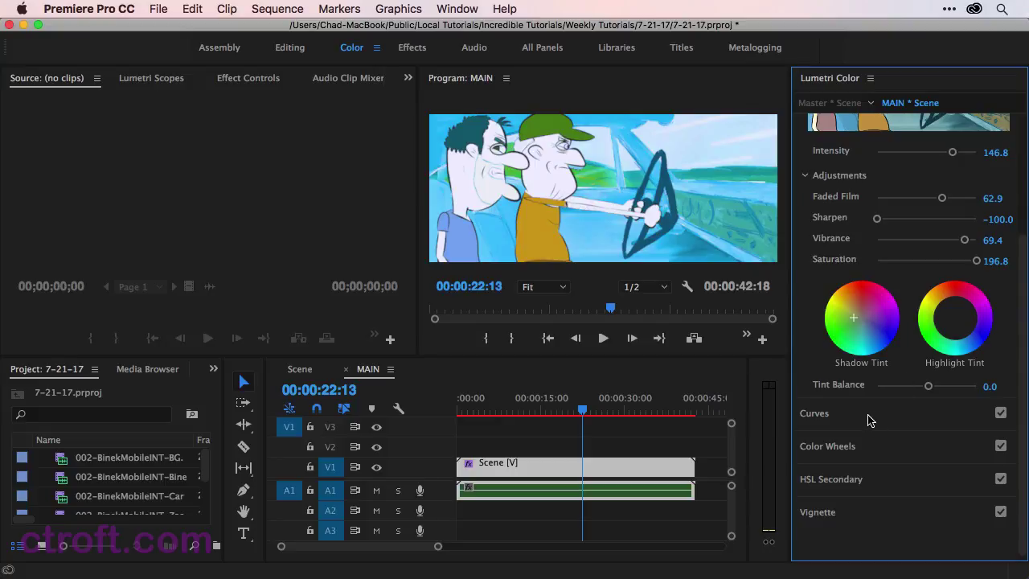
pyautogui.scroll(5, 869, 419)
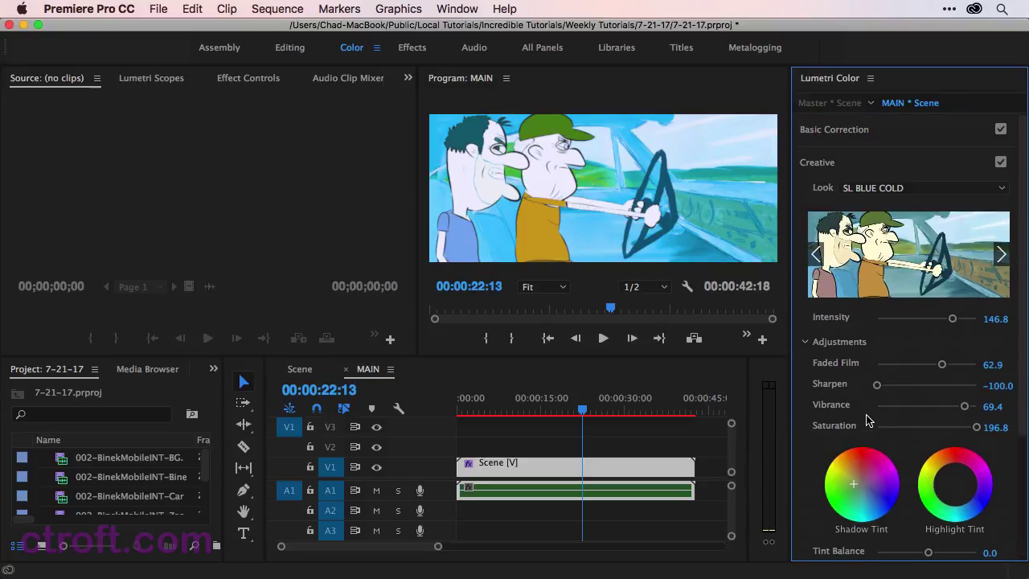
pyautogui.click(999, 163)
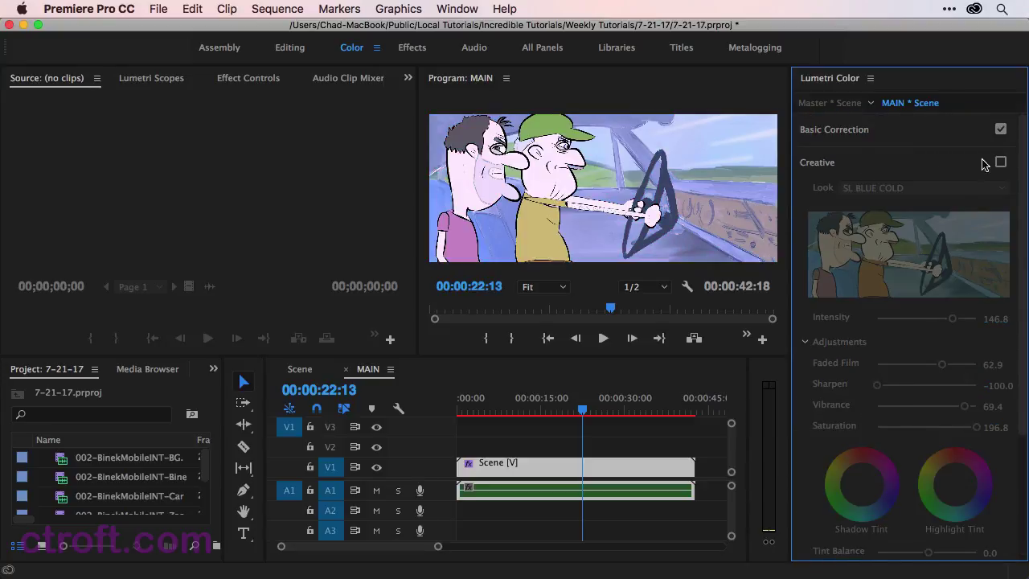
# Step: Turn Creative off and bend the green RGB curve into a steep S for a magenta-cyan cast
pyautogui.click(896, 164)
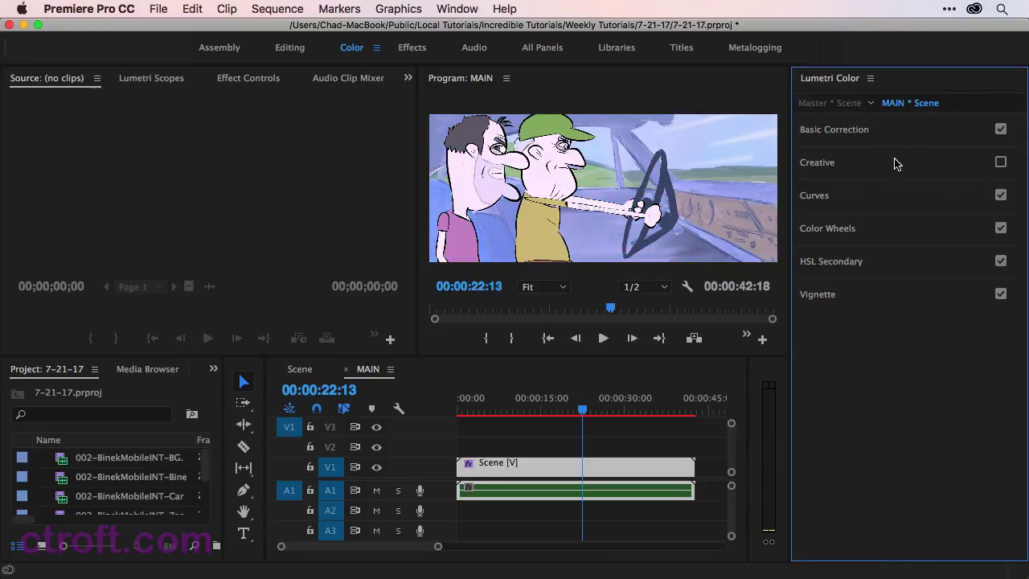
pyautogui.click(875, 201)
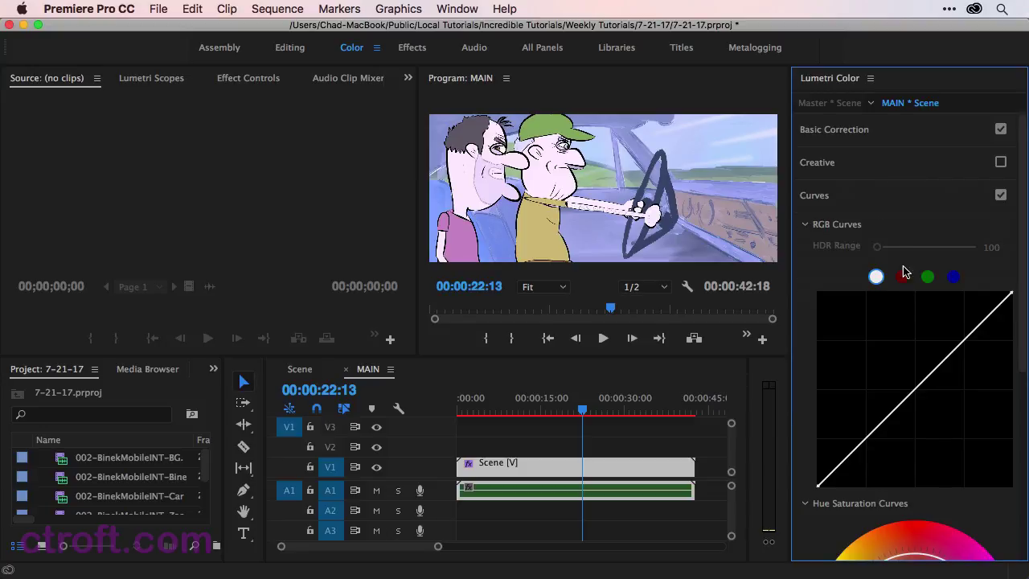
pyautogui.click(926, 278)
pyautogui.moveTo(952, 352); pyautogui.dragTo(963, 387)
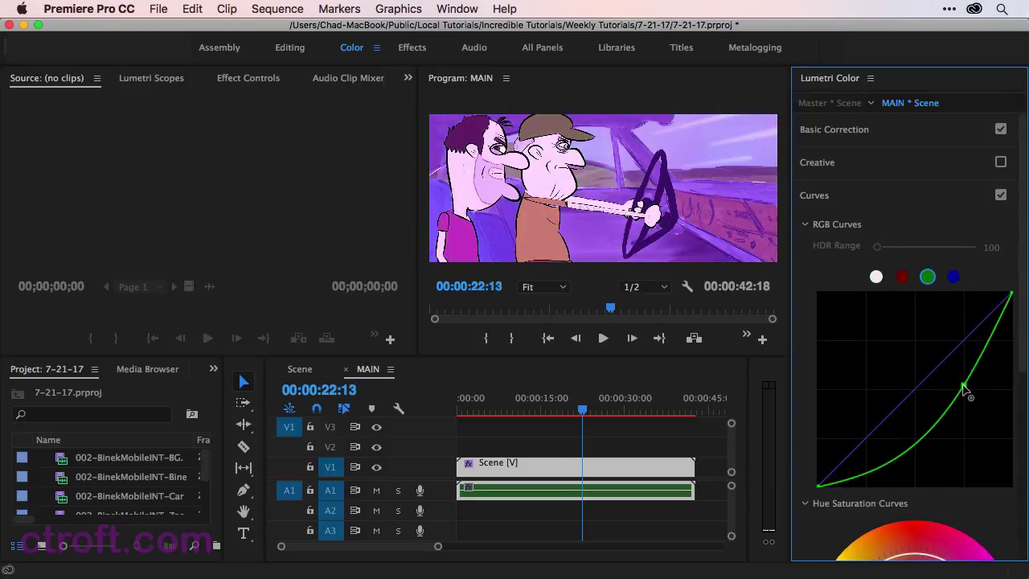
pyautogui.click(938, 421)
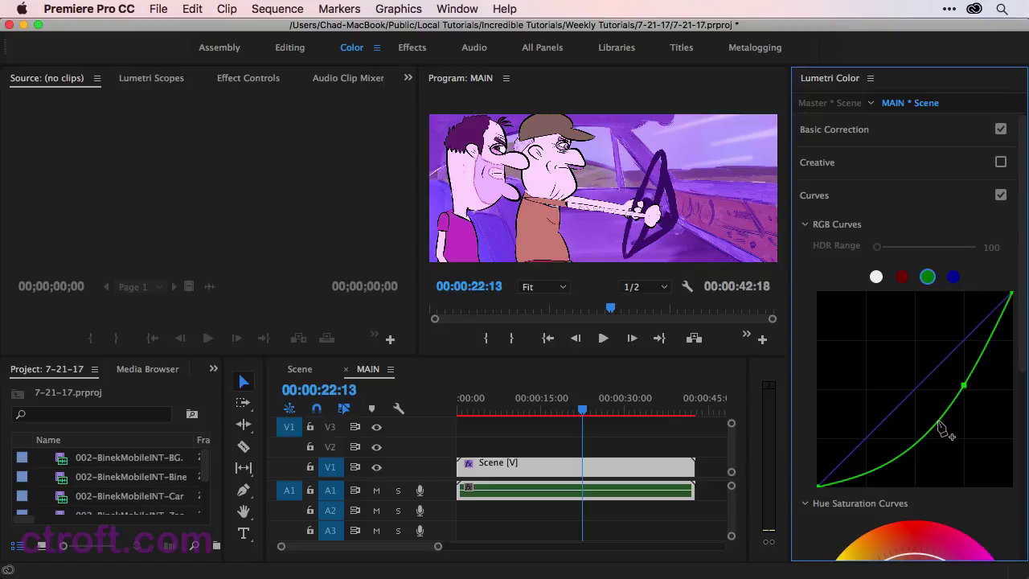
pyautogui.click(901, 455)
pyautogui.moveTo(939, 422); pyautogui.dragTo(908, 409)
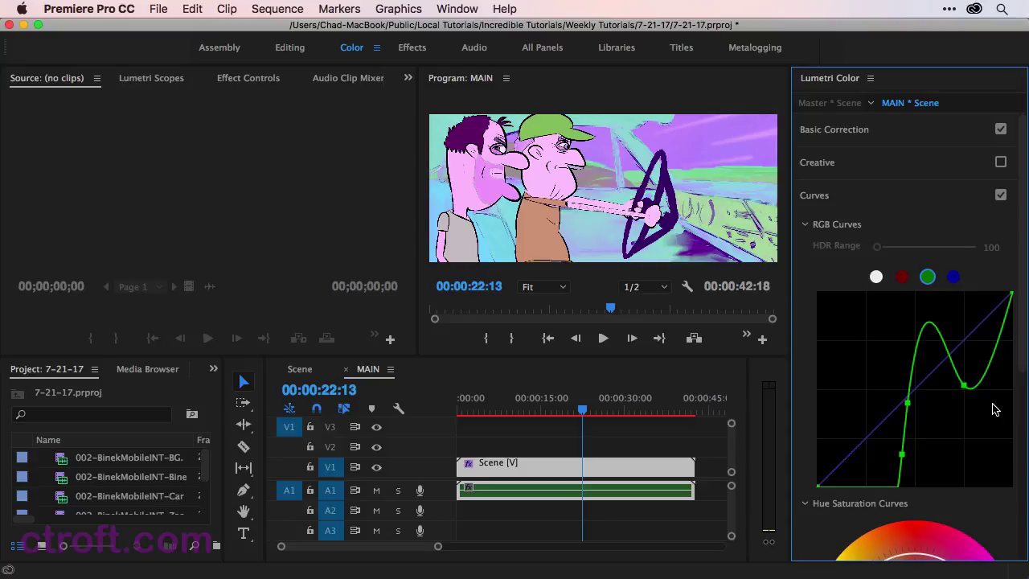
# Step: Disable Curves, then expand Color Wheels and HSL Secondary, briefly showing its Key settings
pyautogui.click(1000, 194)
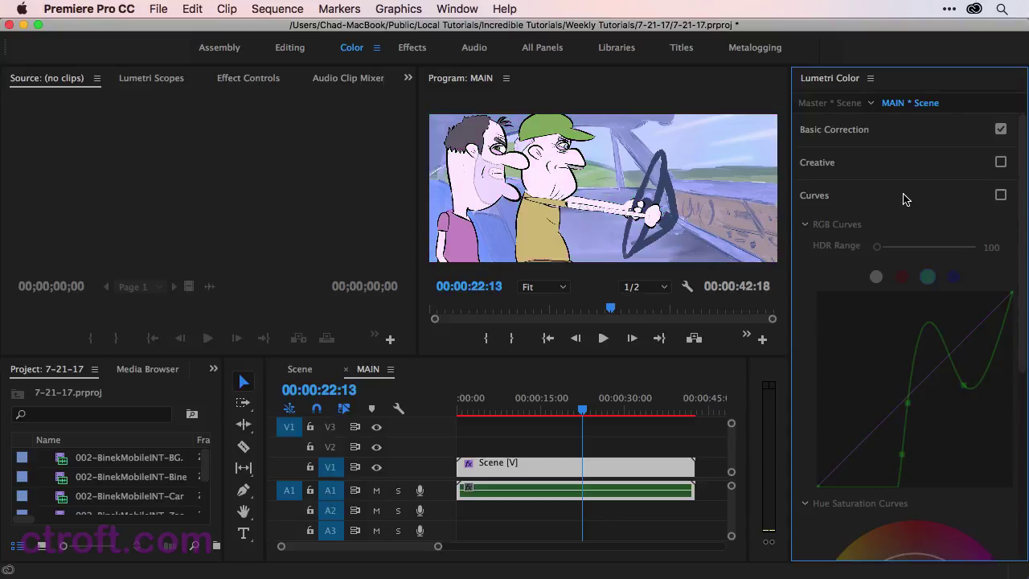
pyautogui.click(898, 230)
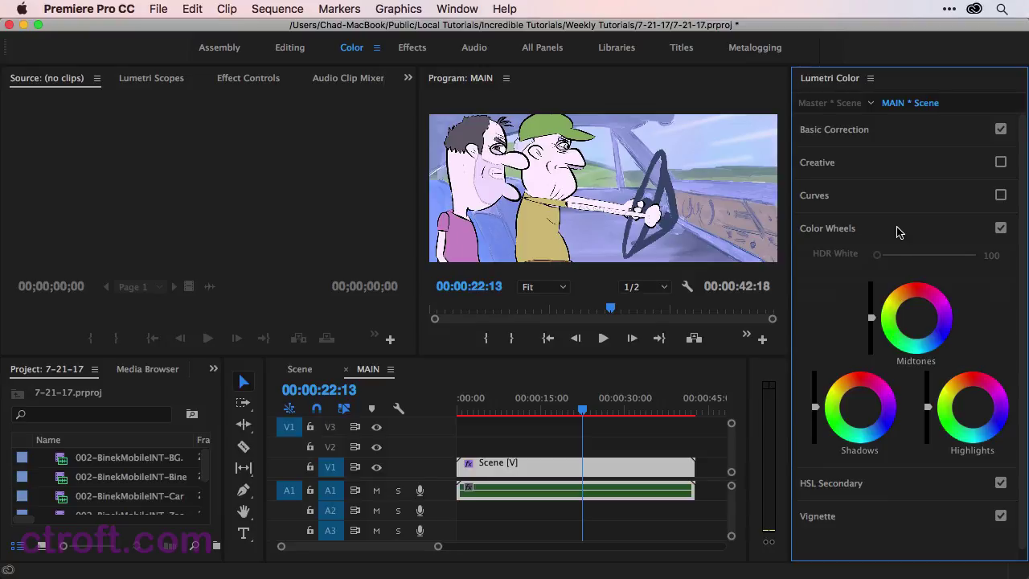
pyautogui.click(893, 483)
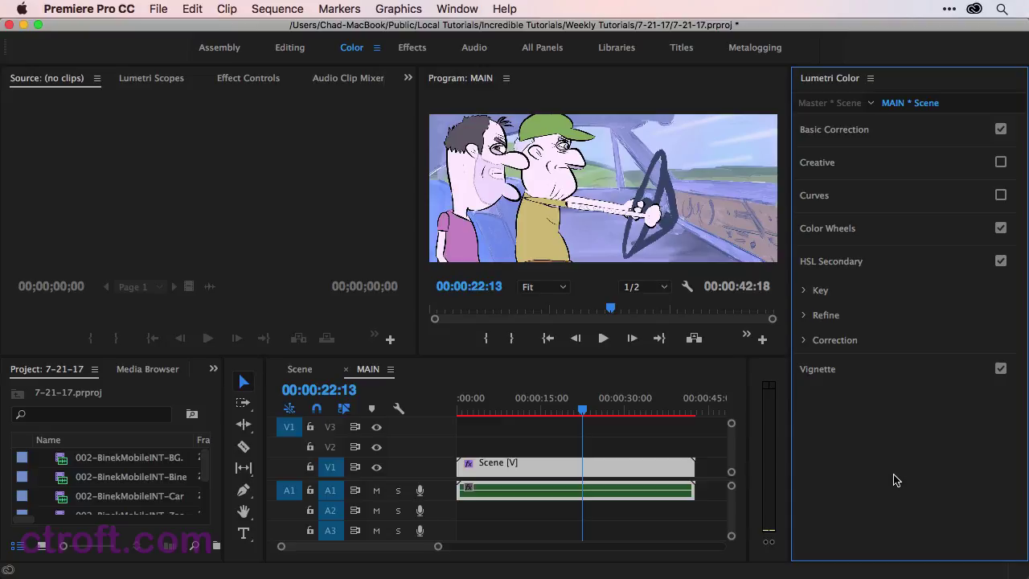
pyautogui.click(804, 291)
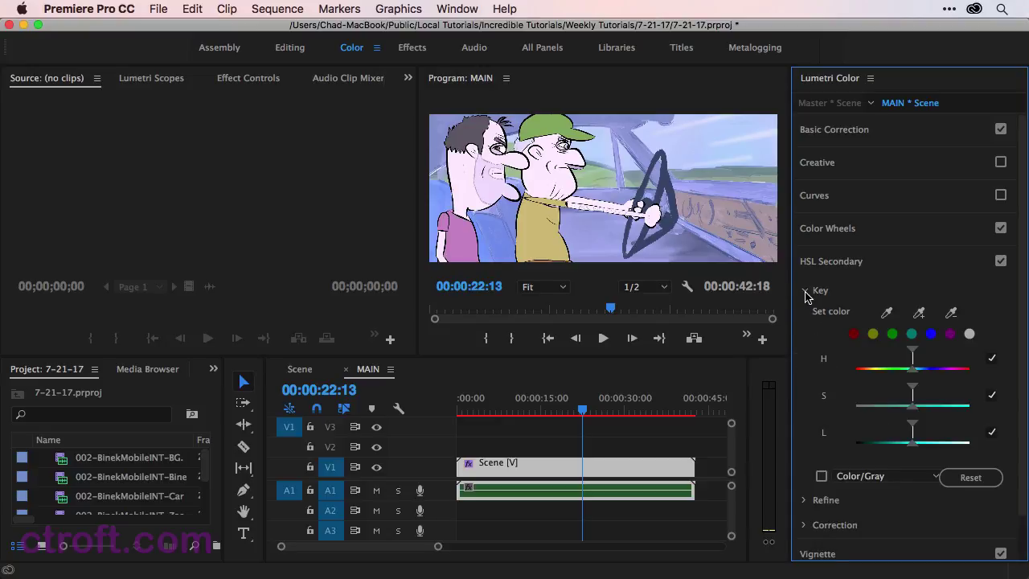
pyautogui.click(804, 290)
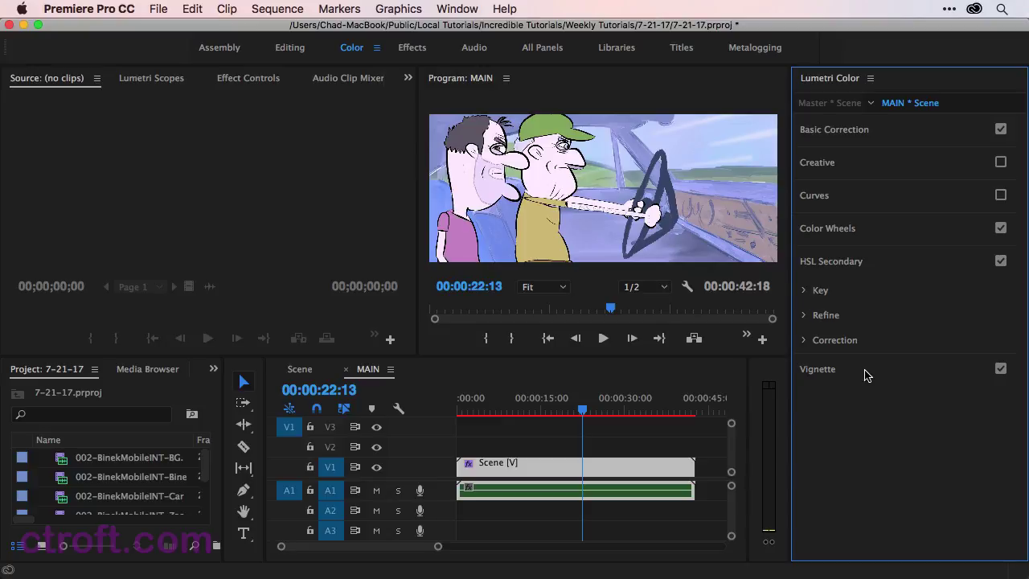
# Step: Add a vignette with Amount -3.0 and Midpoint 41.9, and switch the Creative look back on
pyautogui.click(801, 370)
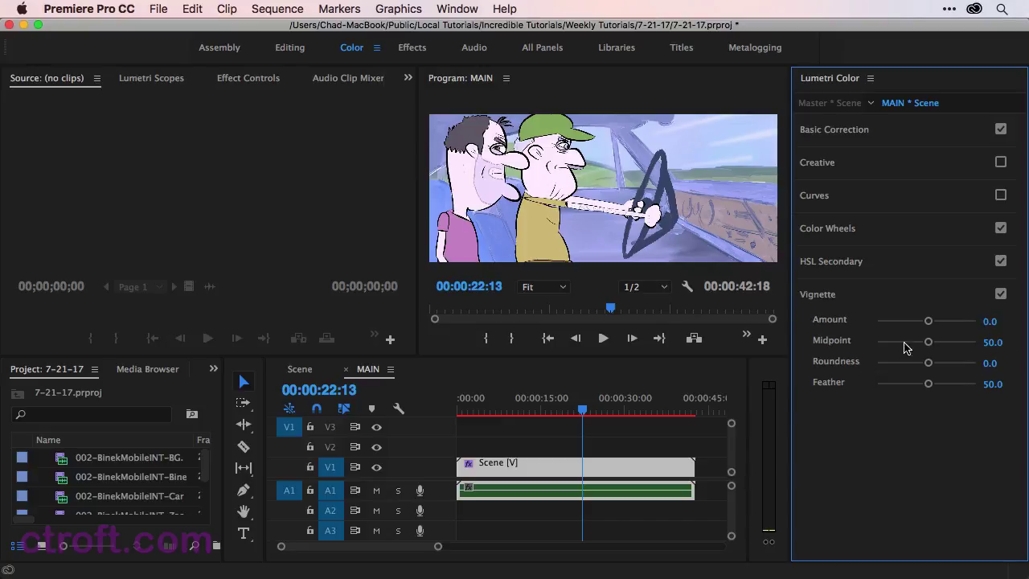
pyautogui.moveTo(928, 321); pyautogui.dragTo(805, 332)
pyautogui.moveTo(930, 342)
pyautogui.mouseDown()
pyautogui.moveTo(952, 343)
pyautogui.moveTo(905, 344)
pyautogui.moveTo(918, 344)
pyautogui.mouseUp()
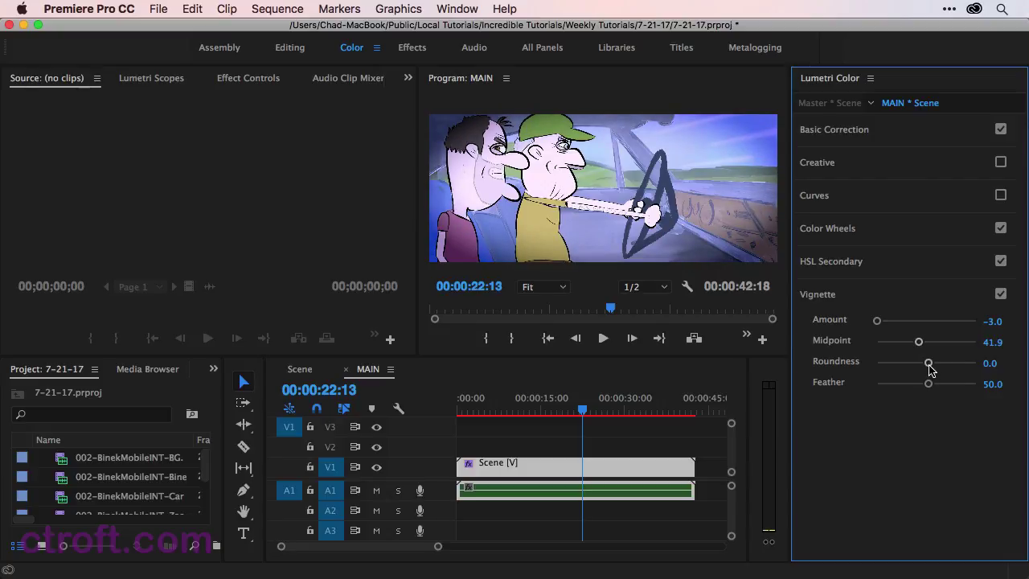
pyautogui.click(999, 163)
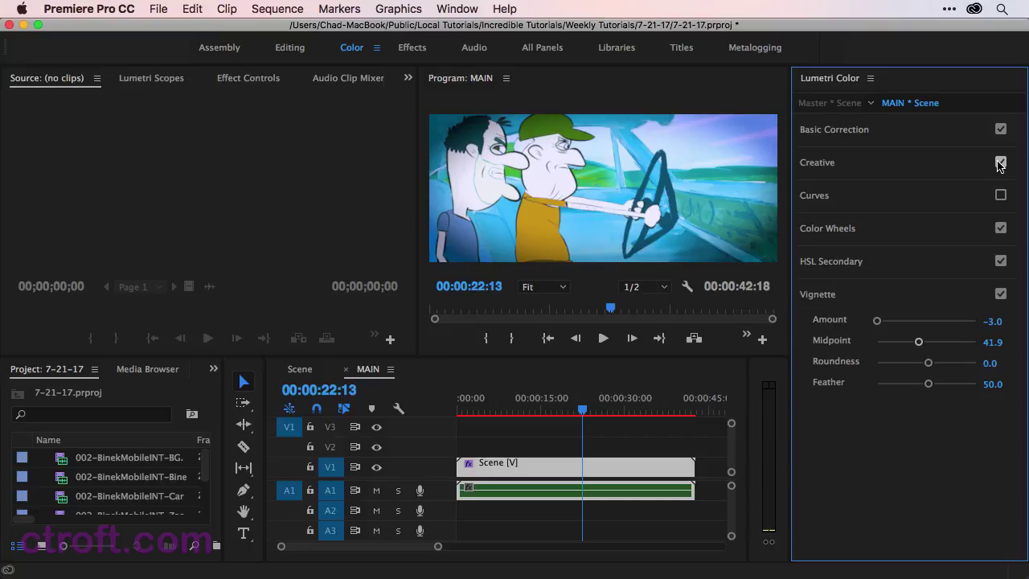
# Step: Turn off MAIN's creative look and open the nested Scene sequence
pyautogui.click(1000, 163)
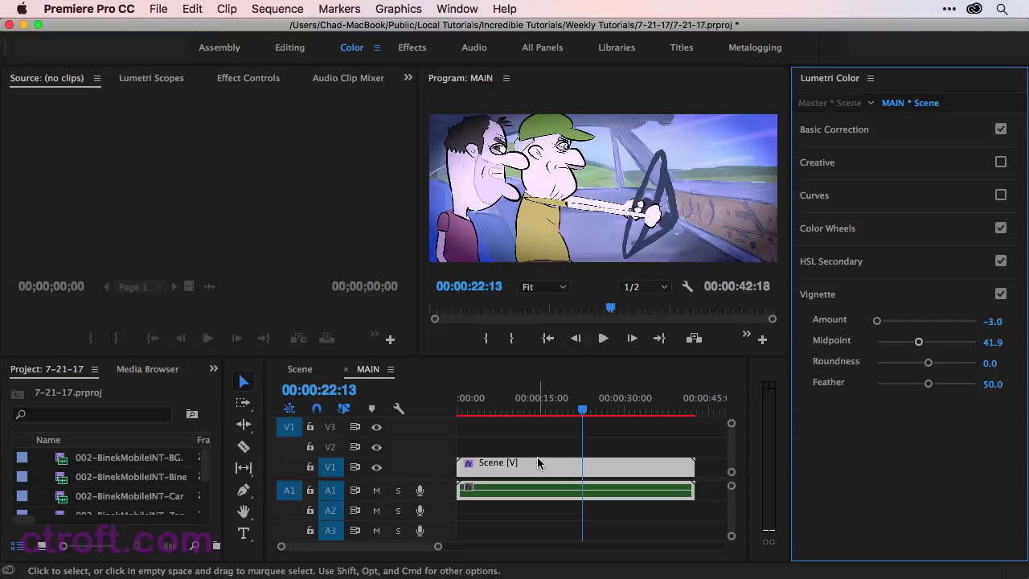
pyautogui.keyDown('shift'); pyautogui.click(505, 464); pyautogui.keyUp('shift')
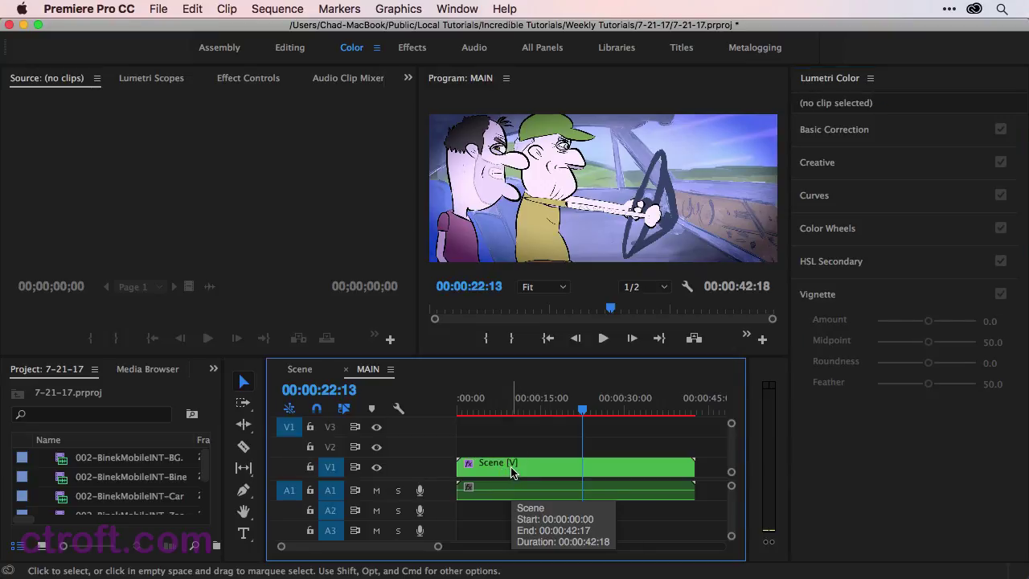
pyautogui.doubleClick(511, 472)
# Step: Give Zach.mov the SL BIG creative look at intensity 200
pyautogui.click(569, 438)
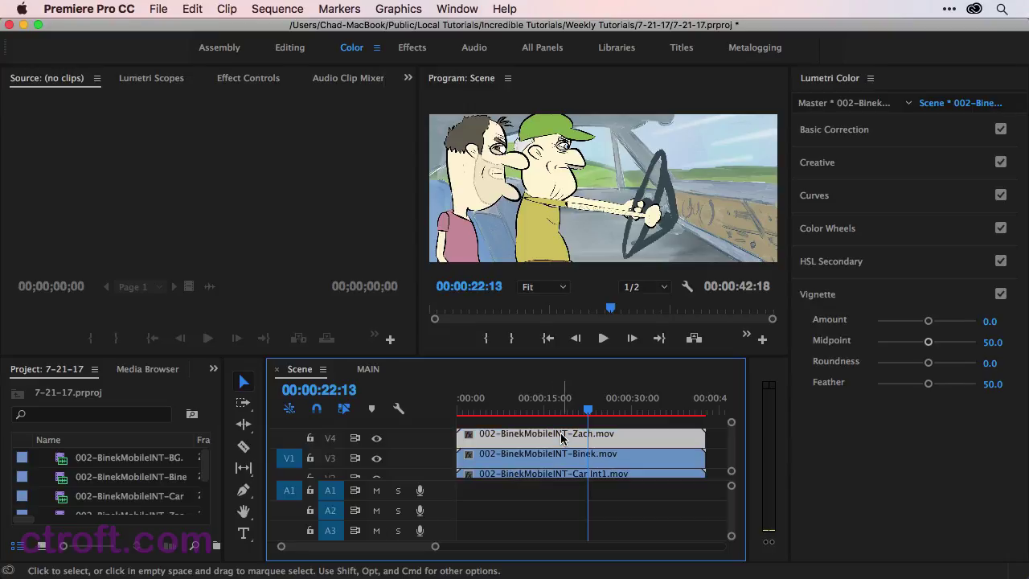
pyautogui.click(916, 165)
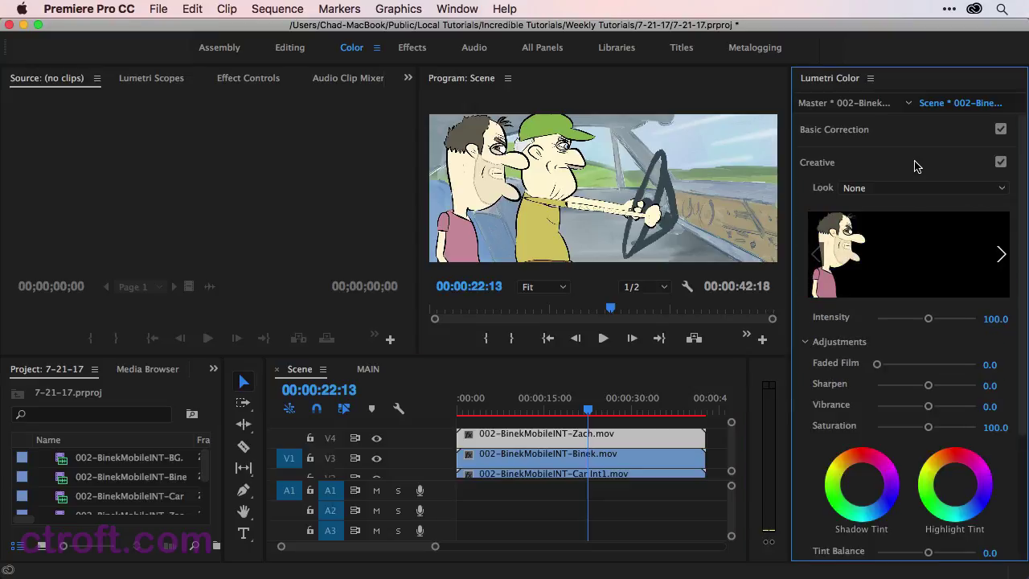
pyautogui.click(911, 188)
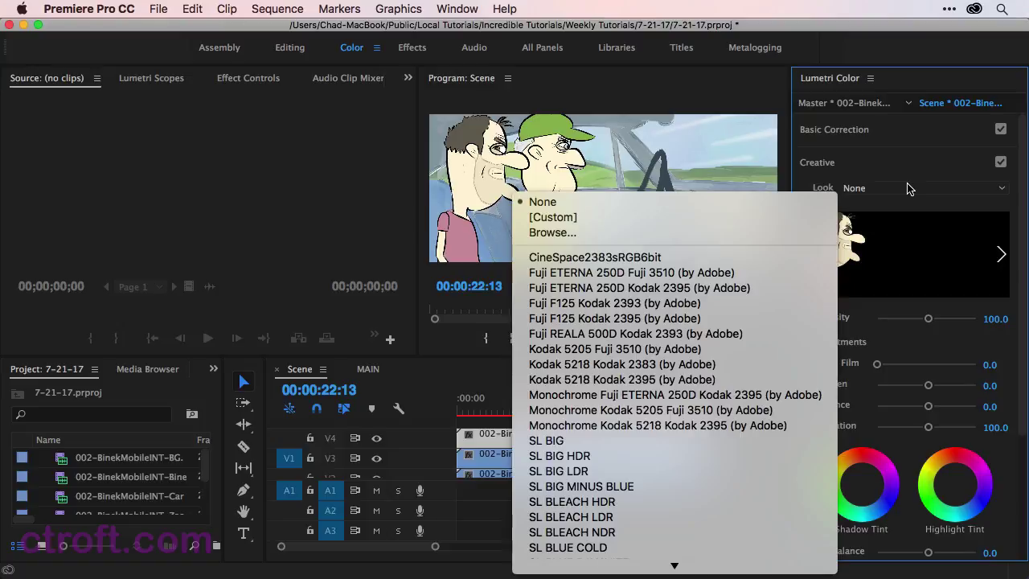
pyautogui.click(665, 318)
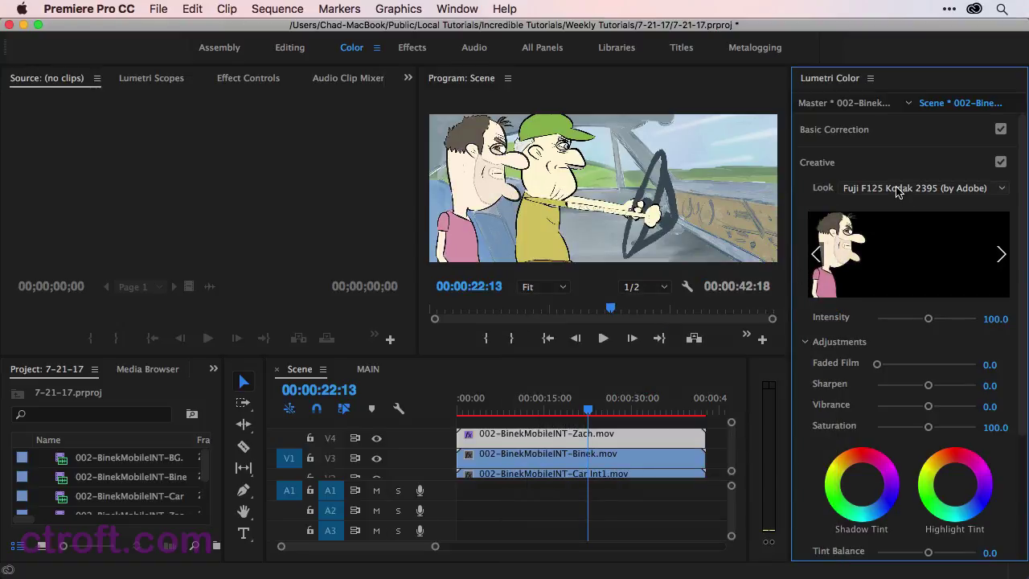
pyautogui.click(896, 188)
pyautogui.click(595, 442)
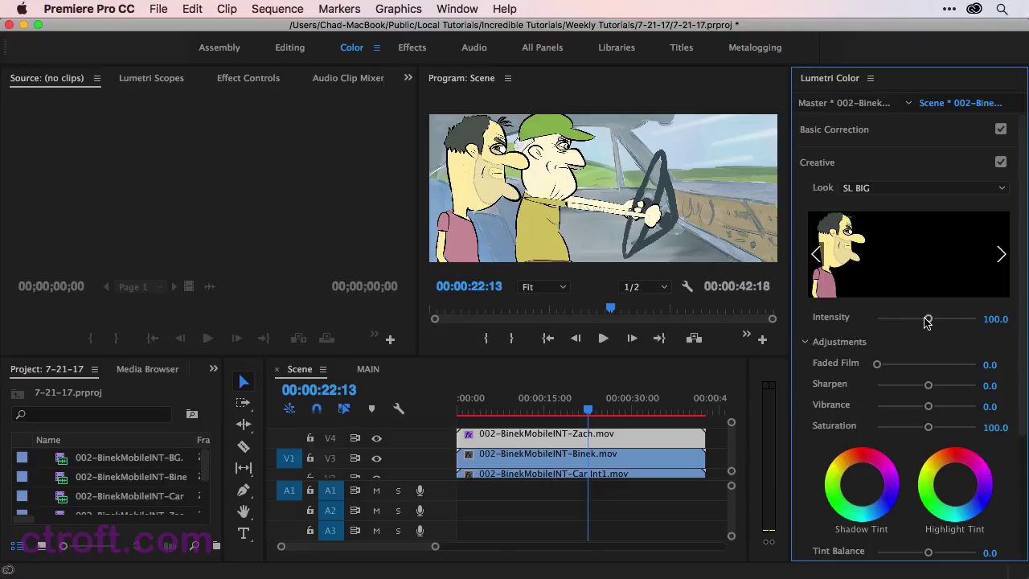
pyautogui.moveTo(928, 318); pyautogui.dragTo(987, 325)
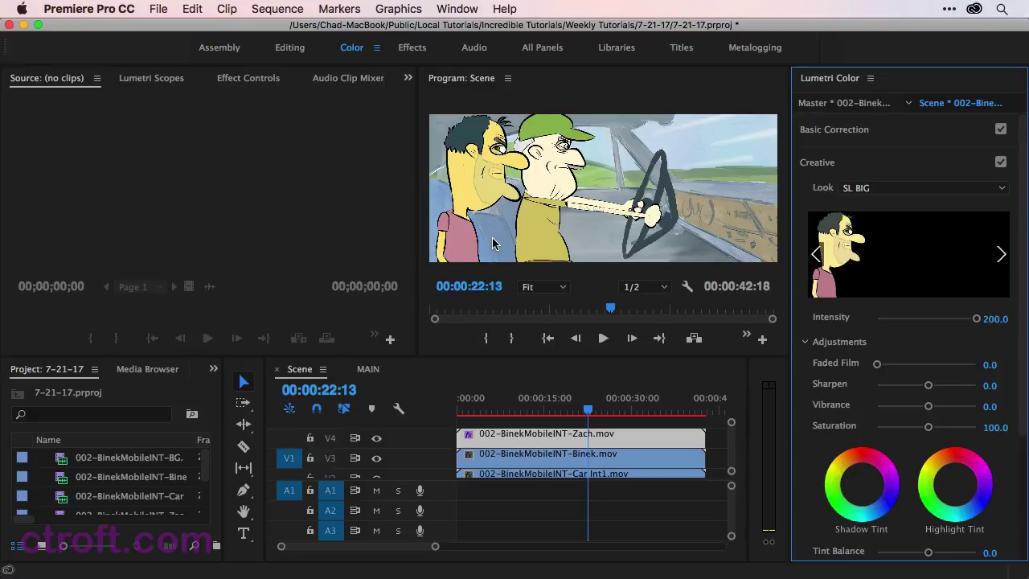
# Step: Back in MAIN, re-enable the SL BLUE COLD look and preview the grade
pyautogui.click(374, 373)
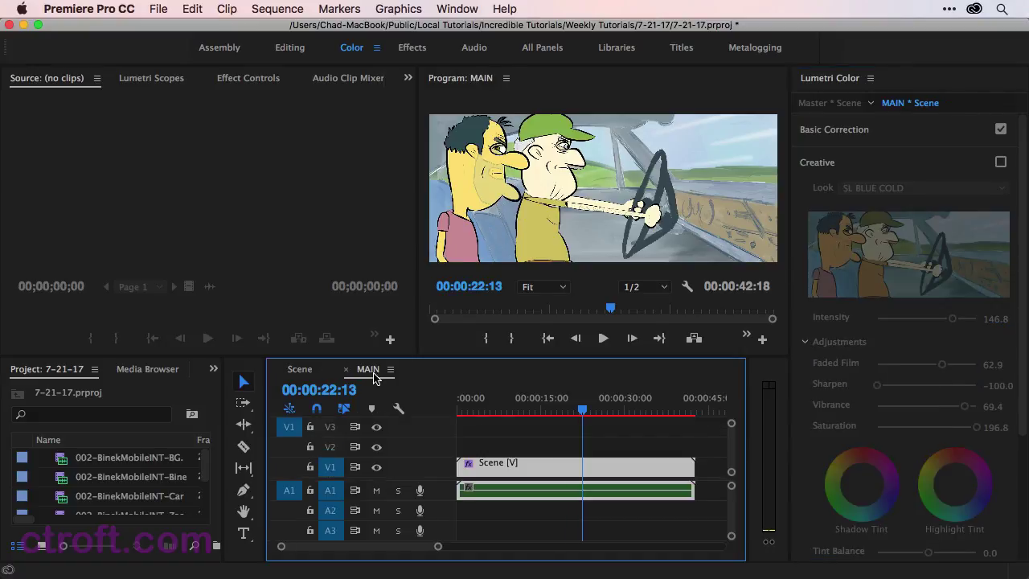
pyautogui.click(1000, 163)
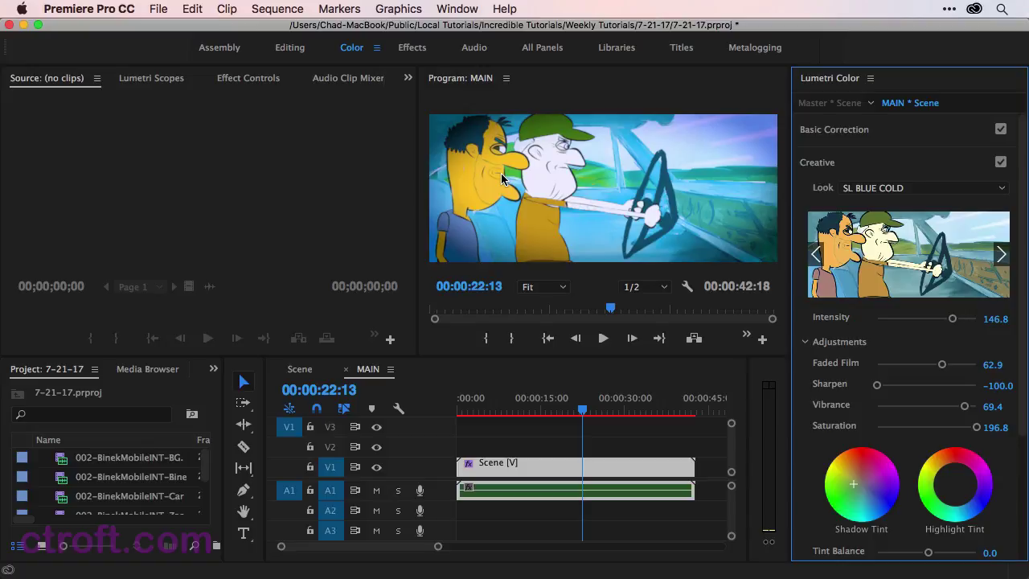
pyautogui.press('space')
pyautogui.press('space')
pyautogui.click(513, 448)
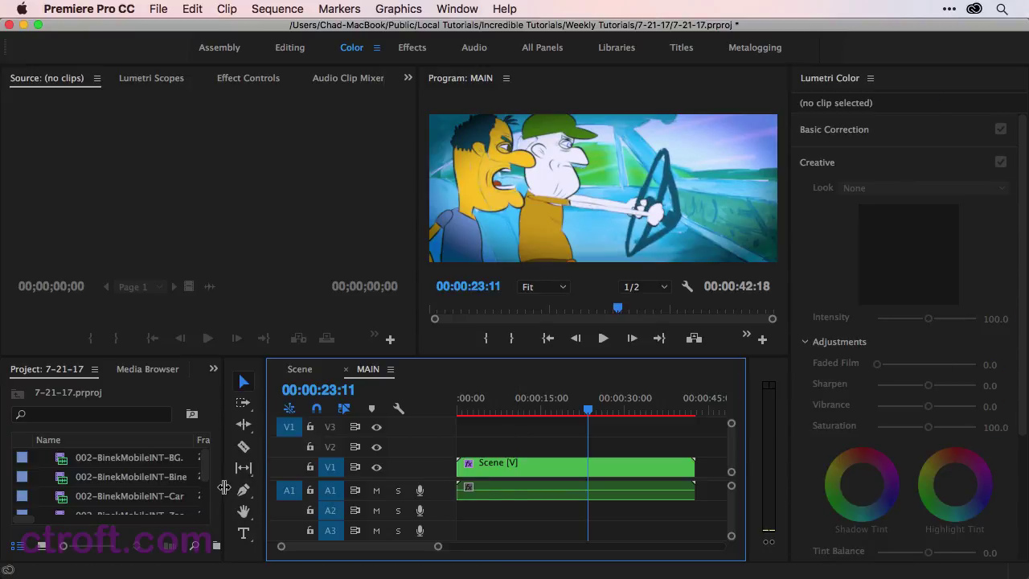
# Step: Create an Adjustment Layer and place it on V2 at 00:00:00:00 above the Scene clip
pyautogui.moveTo(224, 487); pyautogui.dragTo(274, 487)
pyautogui.click(240, 549)
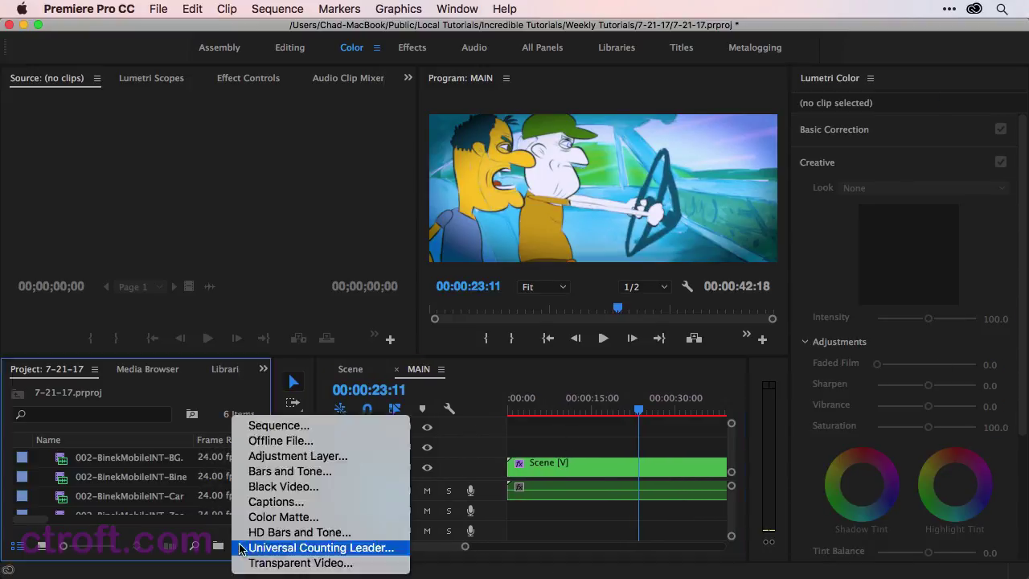
pyautogui.click(266, 456)
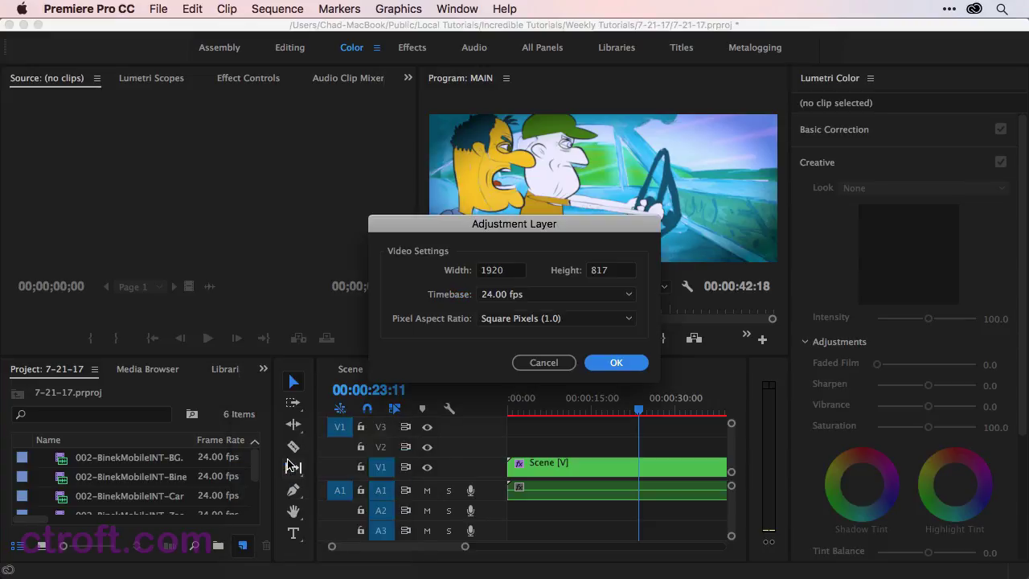
pyautogui.click(632, 362)
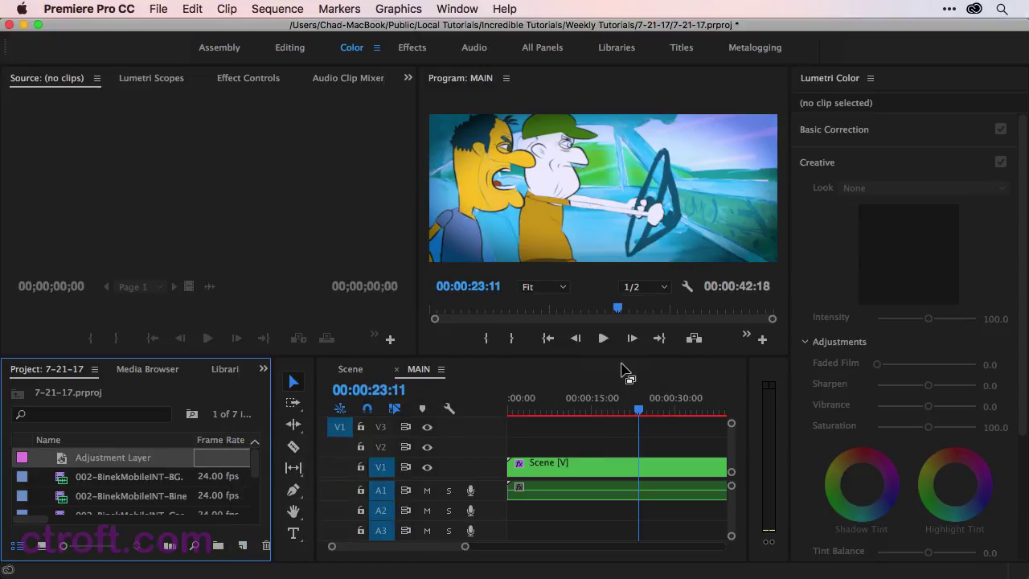
pyautogui.moveTo(69, 462); pyautogui.dragTo(682, 443)
pyautogui.click(594, 459)
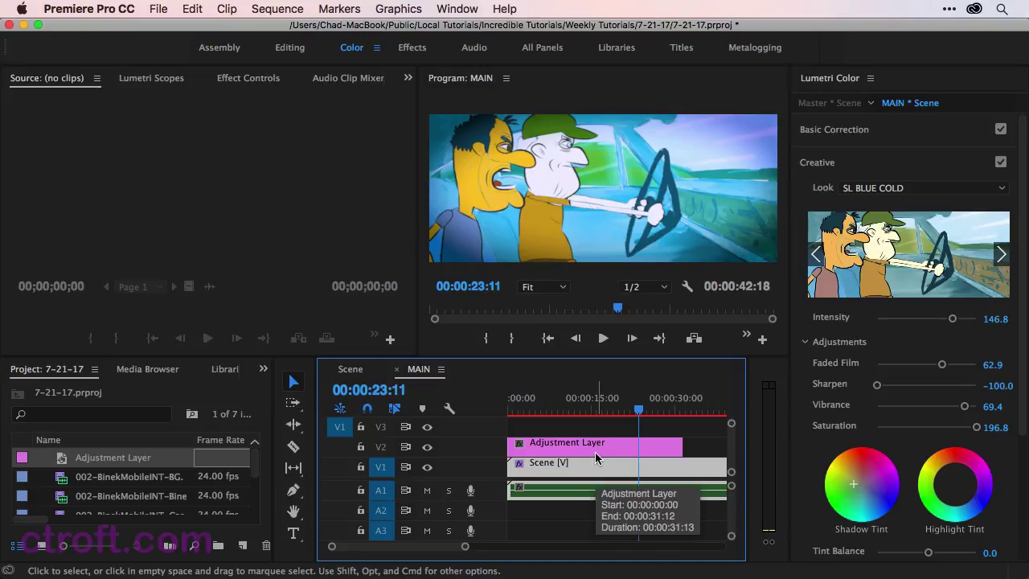
pyautogui.click(593, 443)
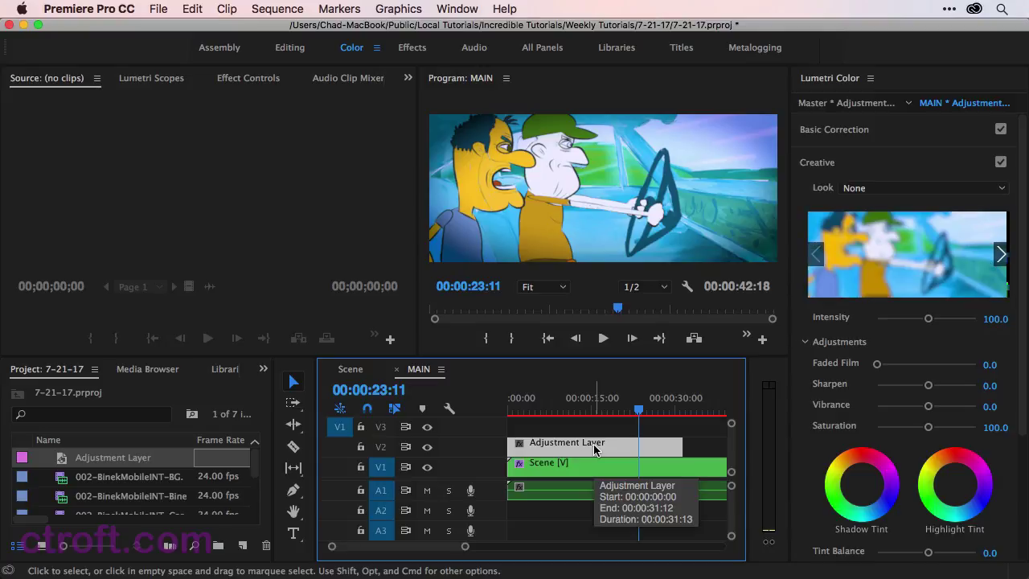
pyautogui.click(594, 429)
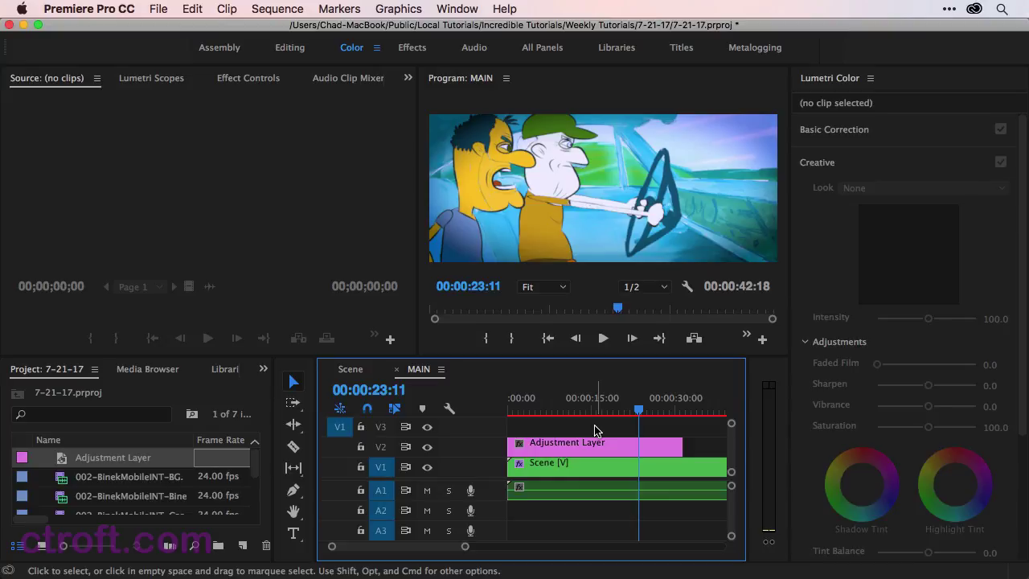